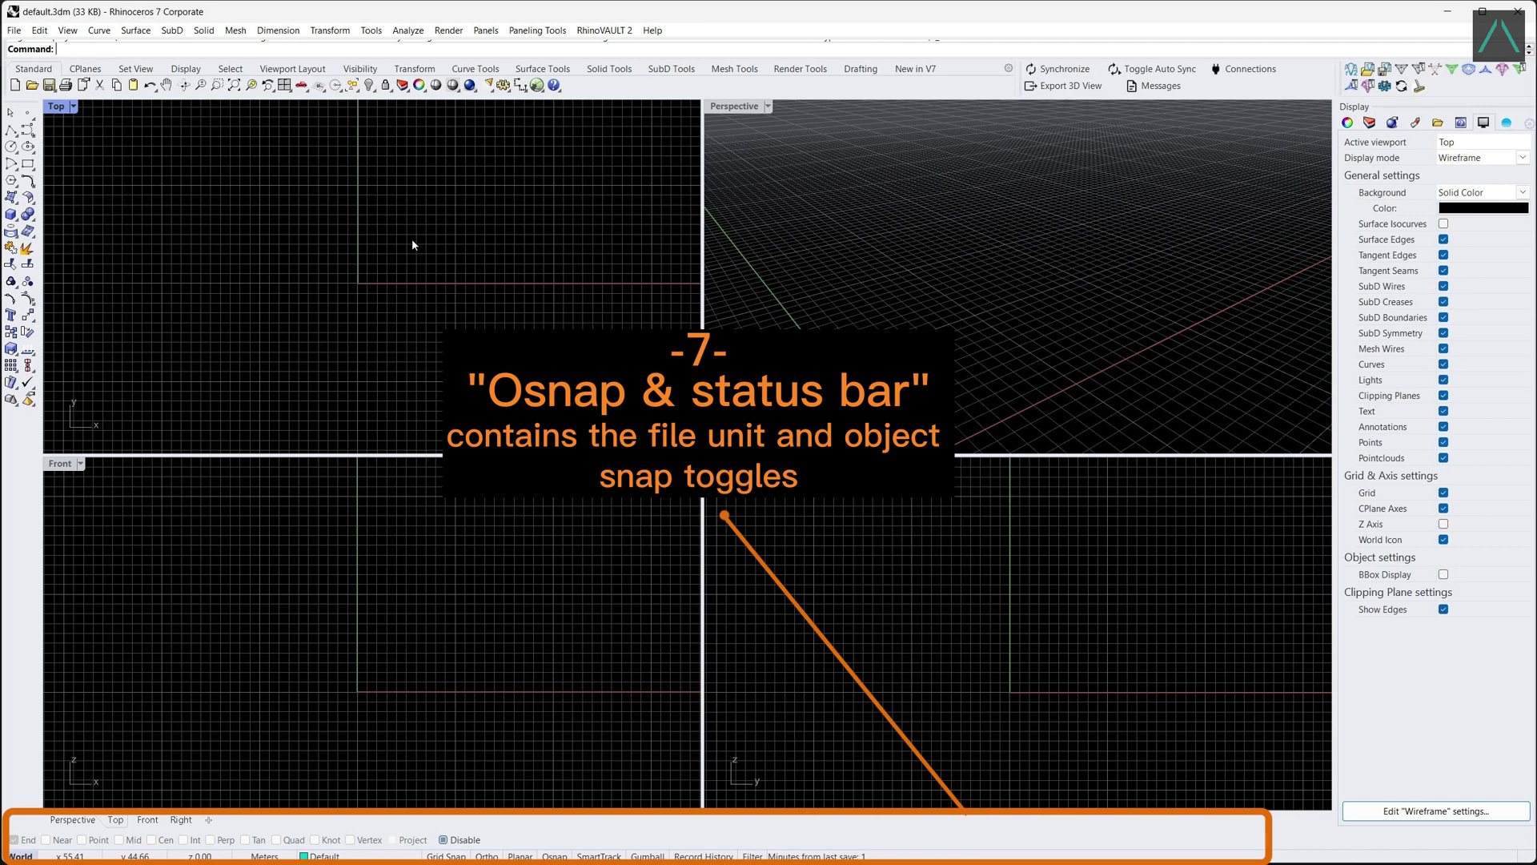
- Activate the Perspective, Front, Right and Top views in turn, then maximize the Top view
left_click(964, 261)
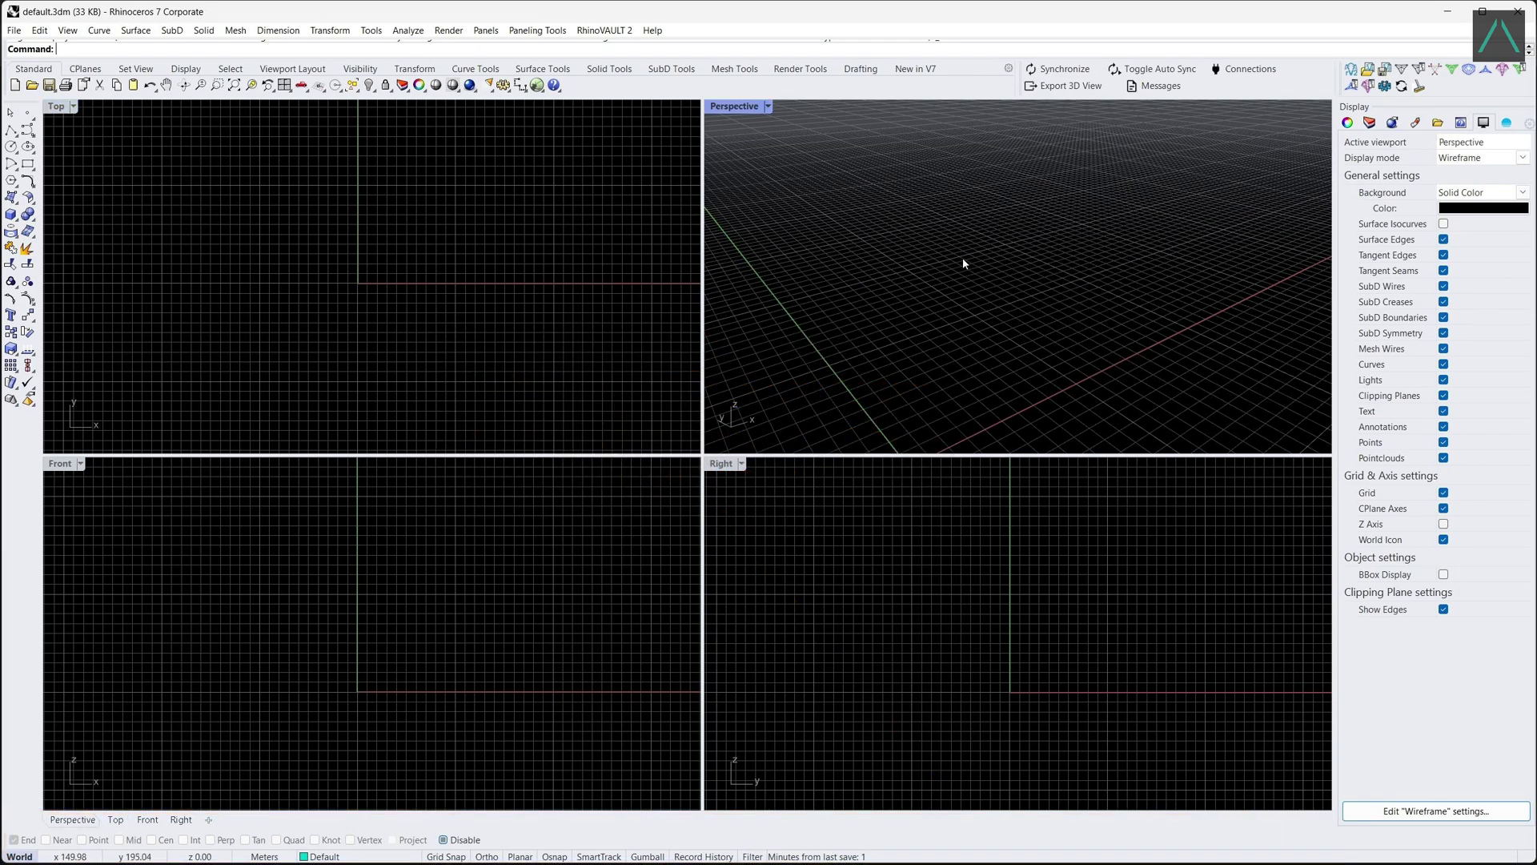
left_click(498, 607)
left_click(1133, 593)
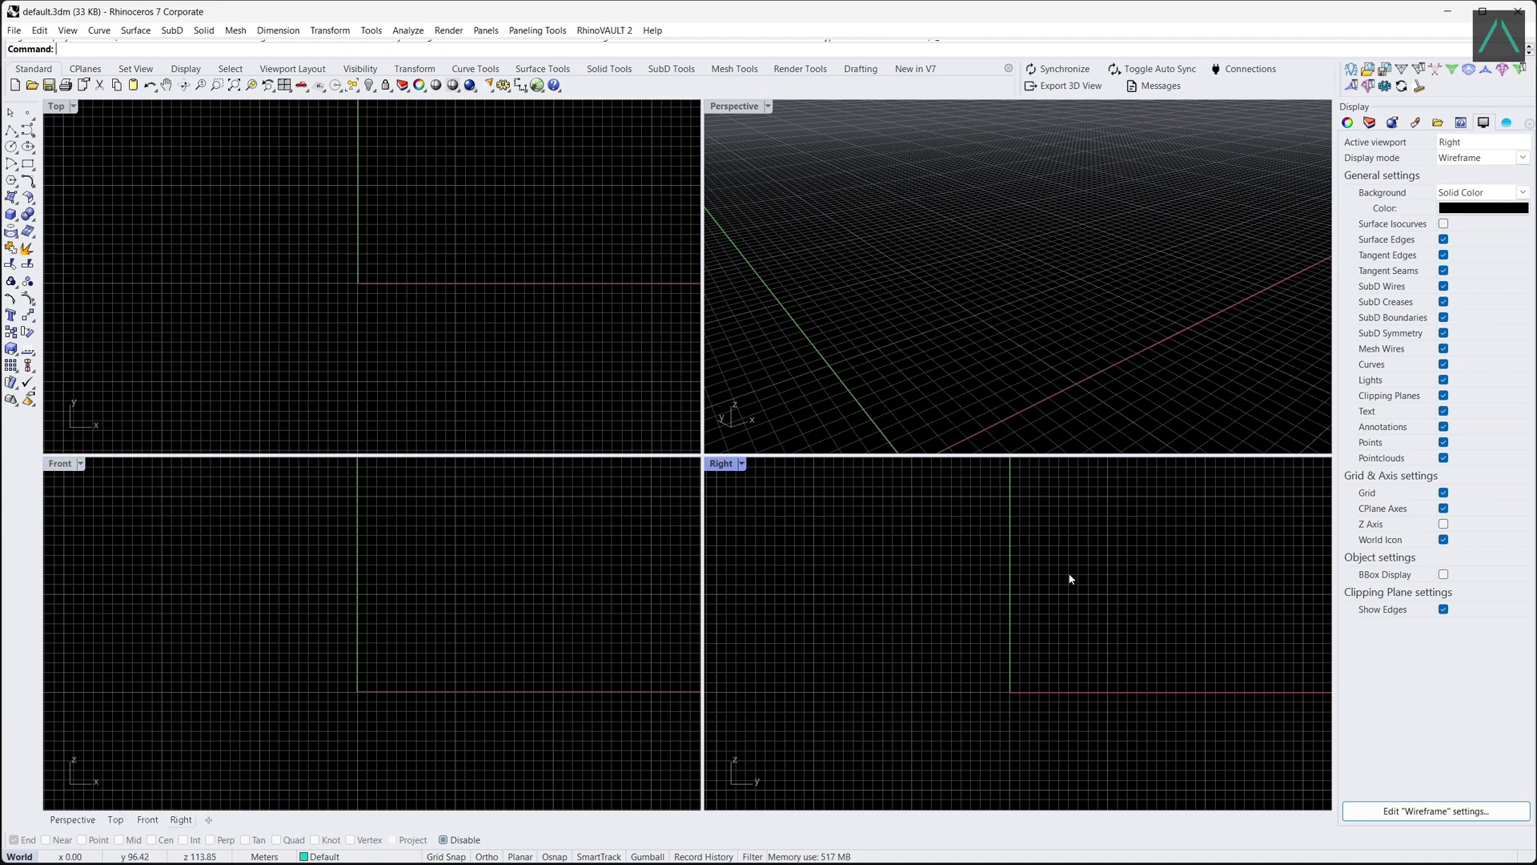
left_click(450, 242)
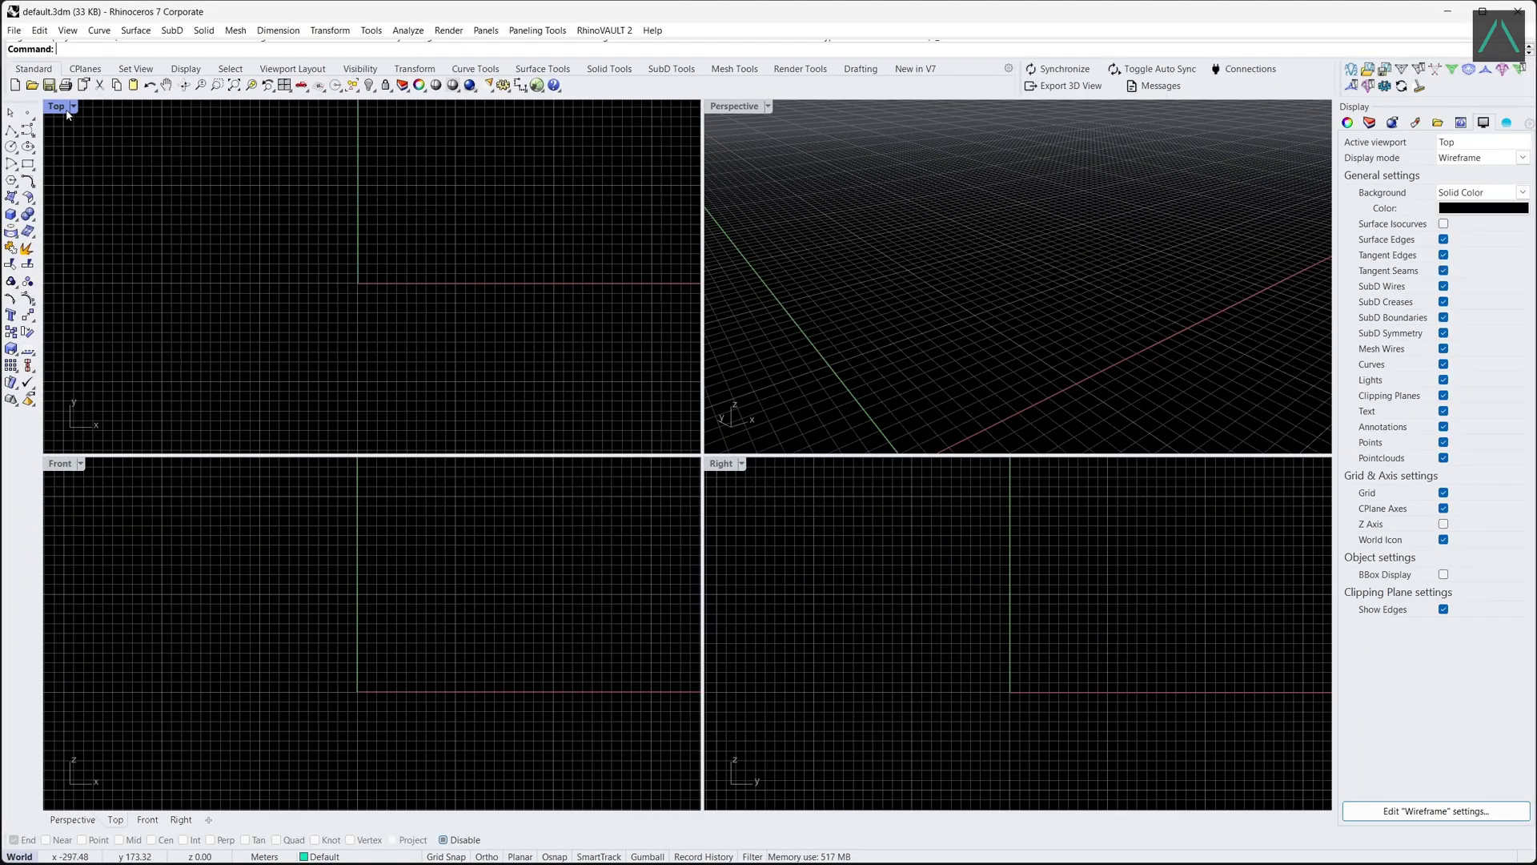
double_click(56, 107)
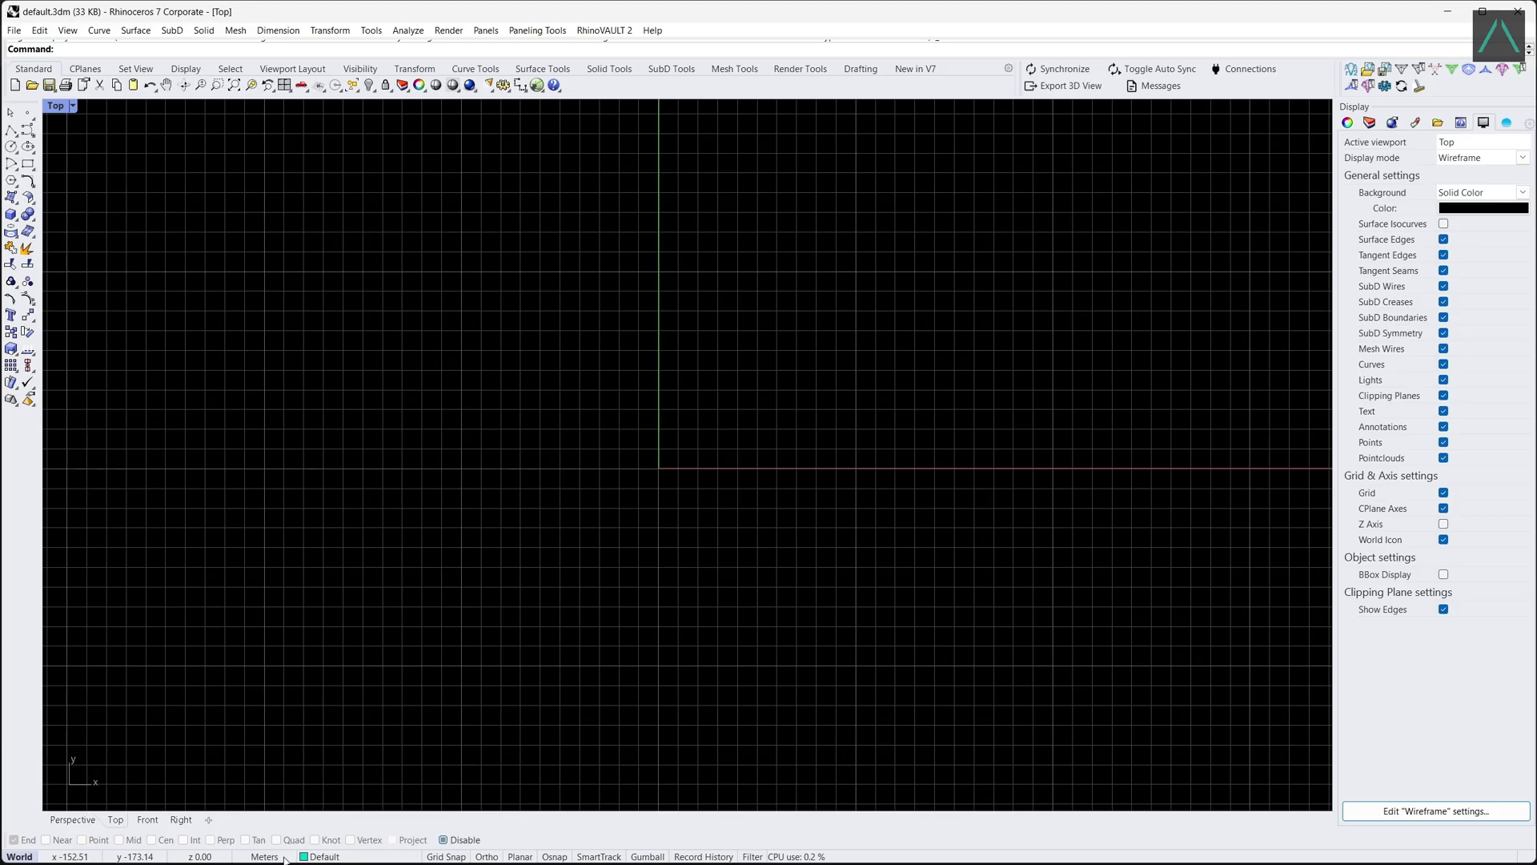
- Try Centimeters and Millimeters in the document unit settings, then cancel so the units stay Meters
right_click(740, 849)
left_click(338, 846)
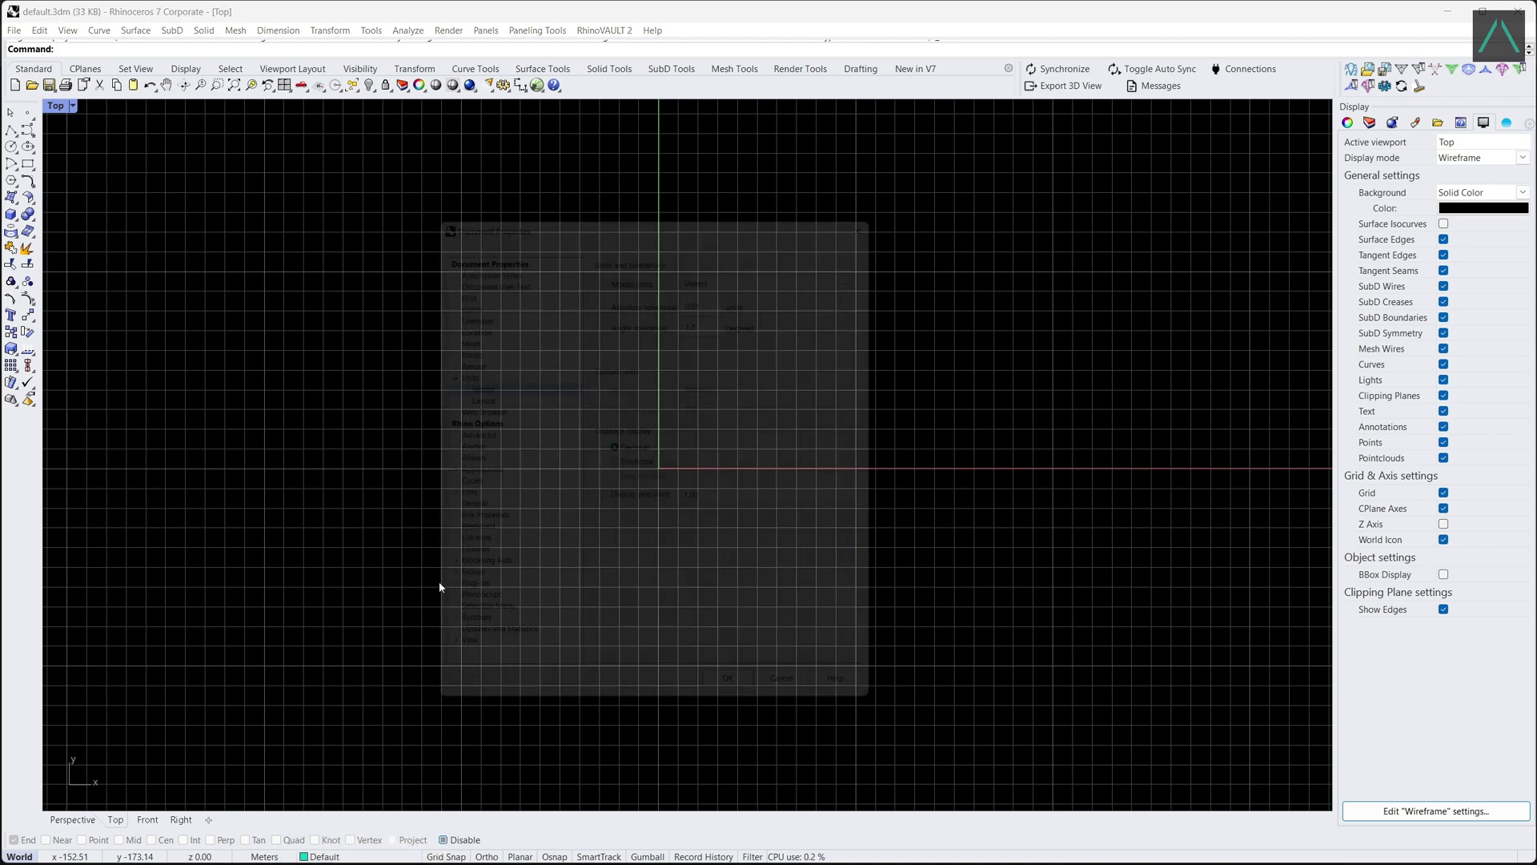
left_click(772, 260)
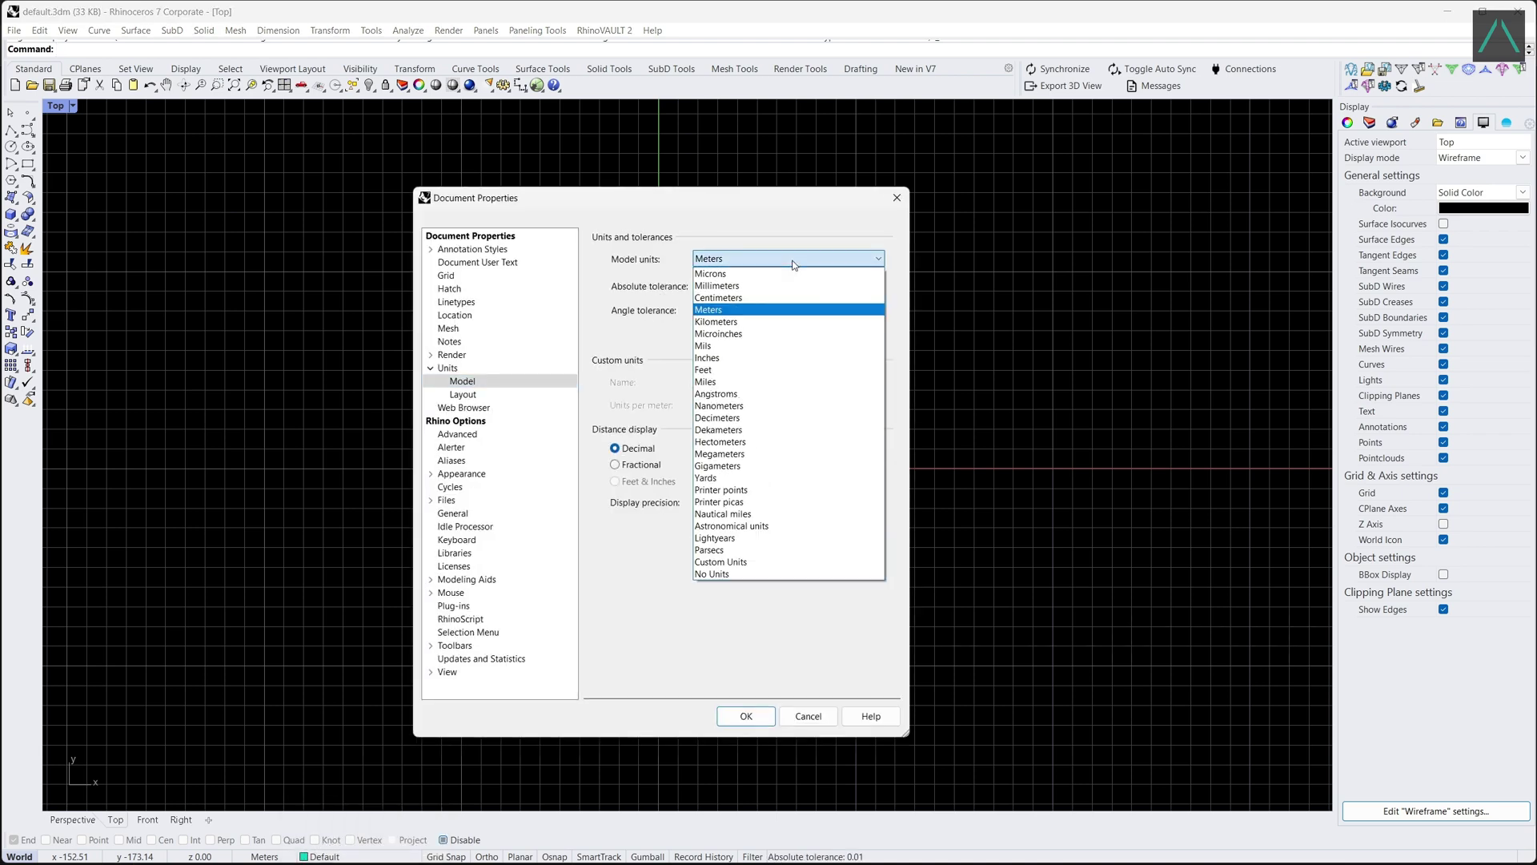
left_click(769, 297)
left_click(841, 260)
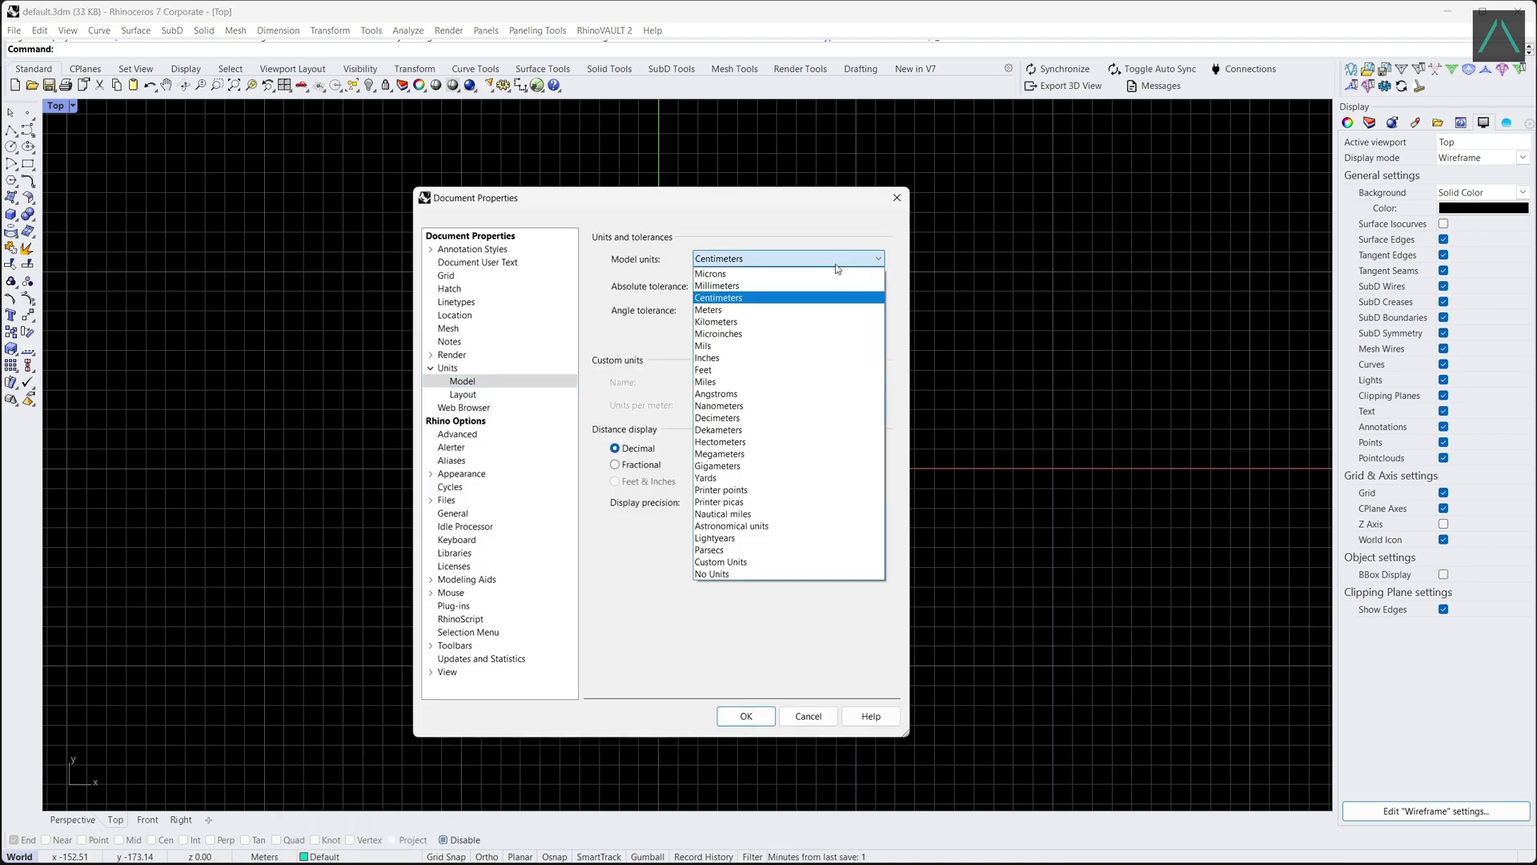
left_click(816, 287)
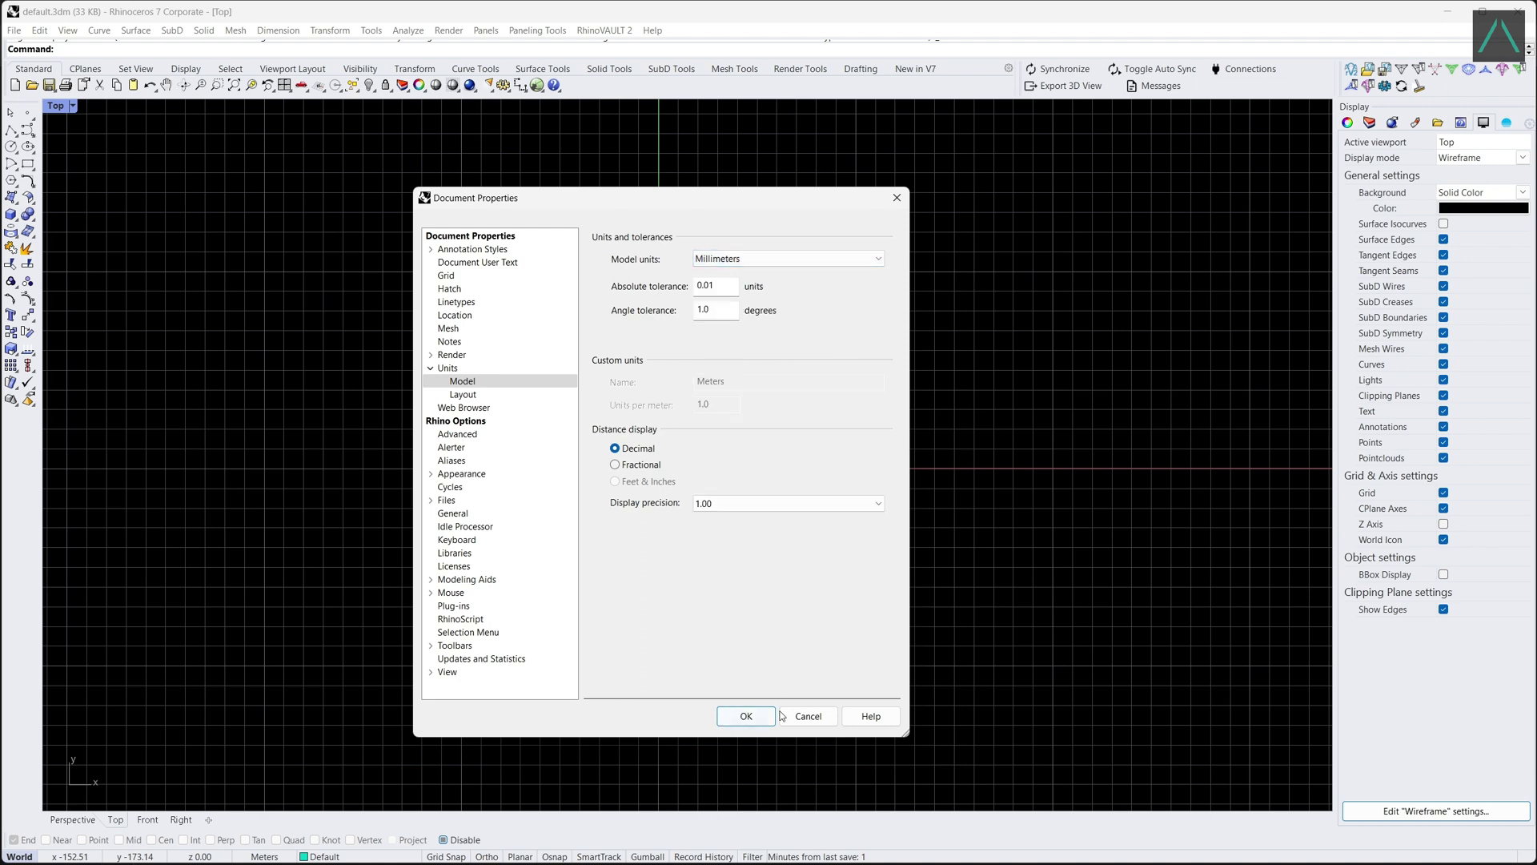
left_click(897, 198)
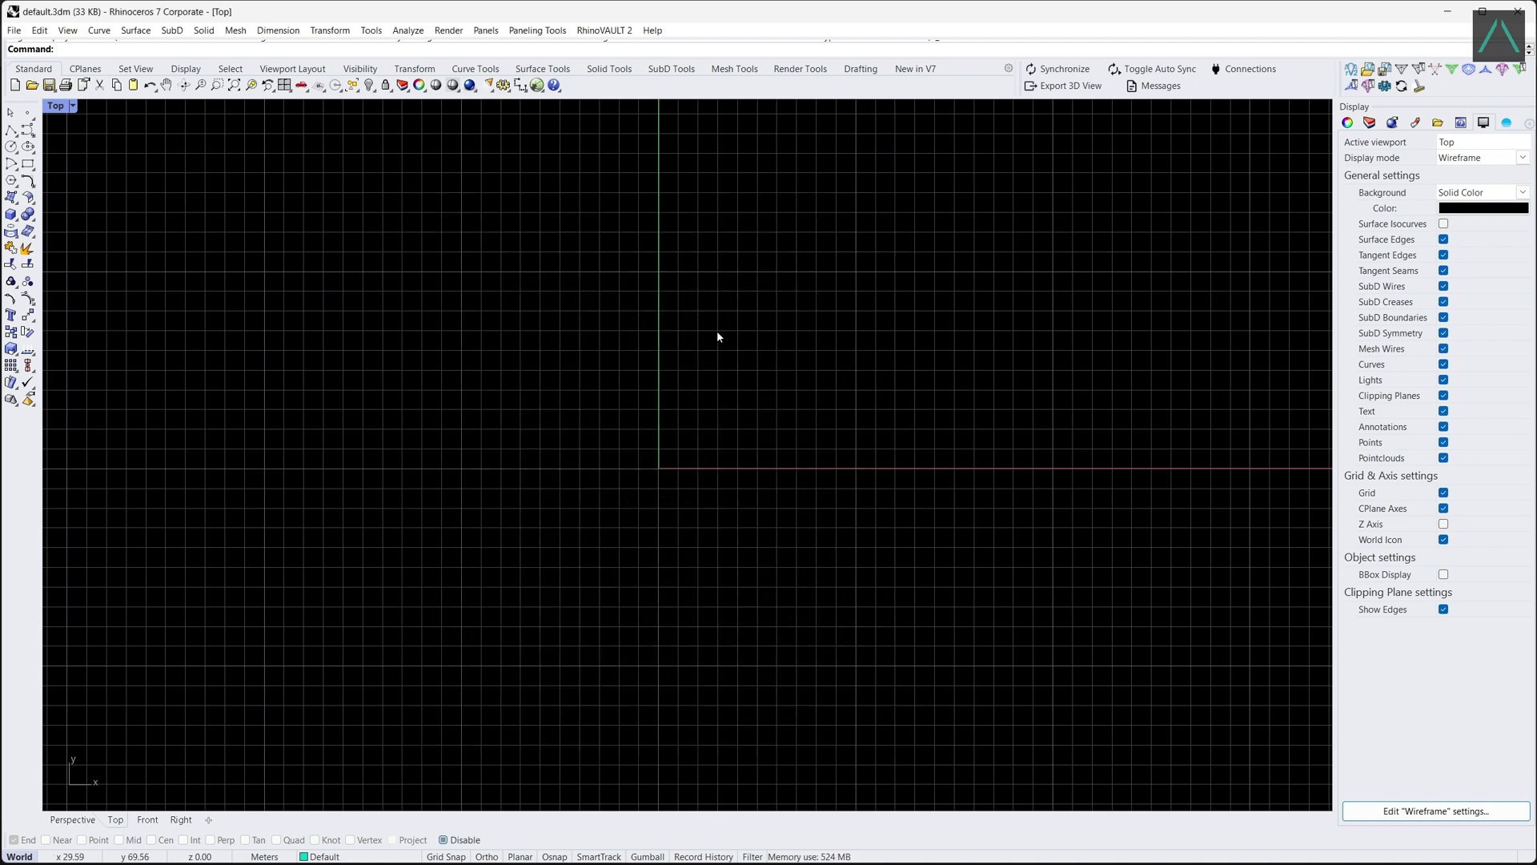
left_click(28, 113)
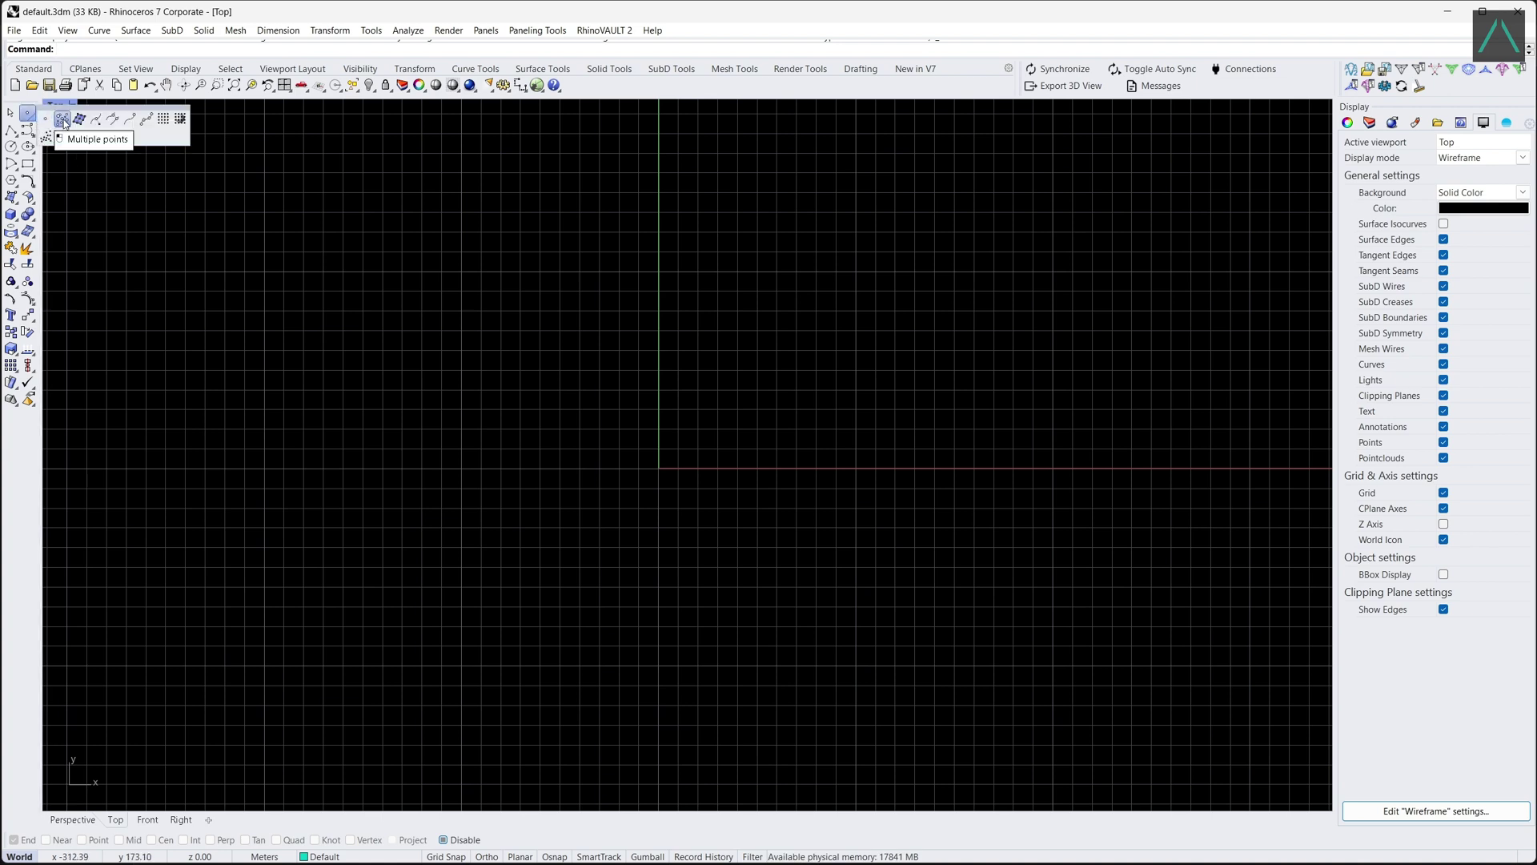
left_click(63, 120)
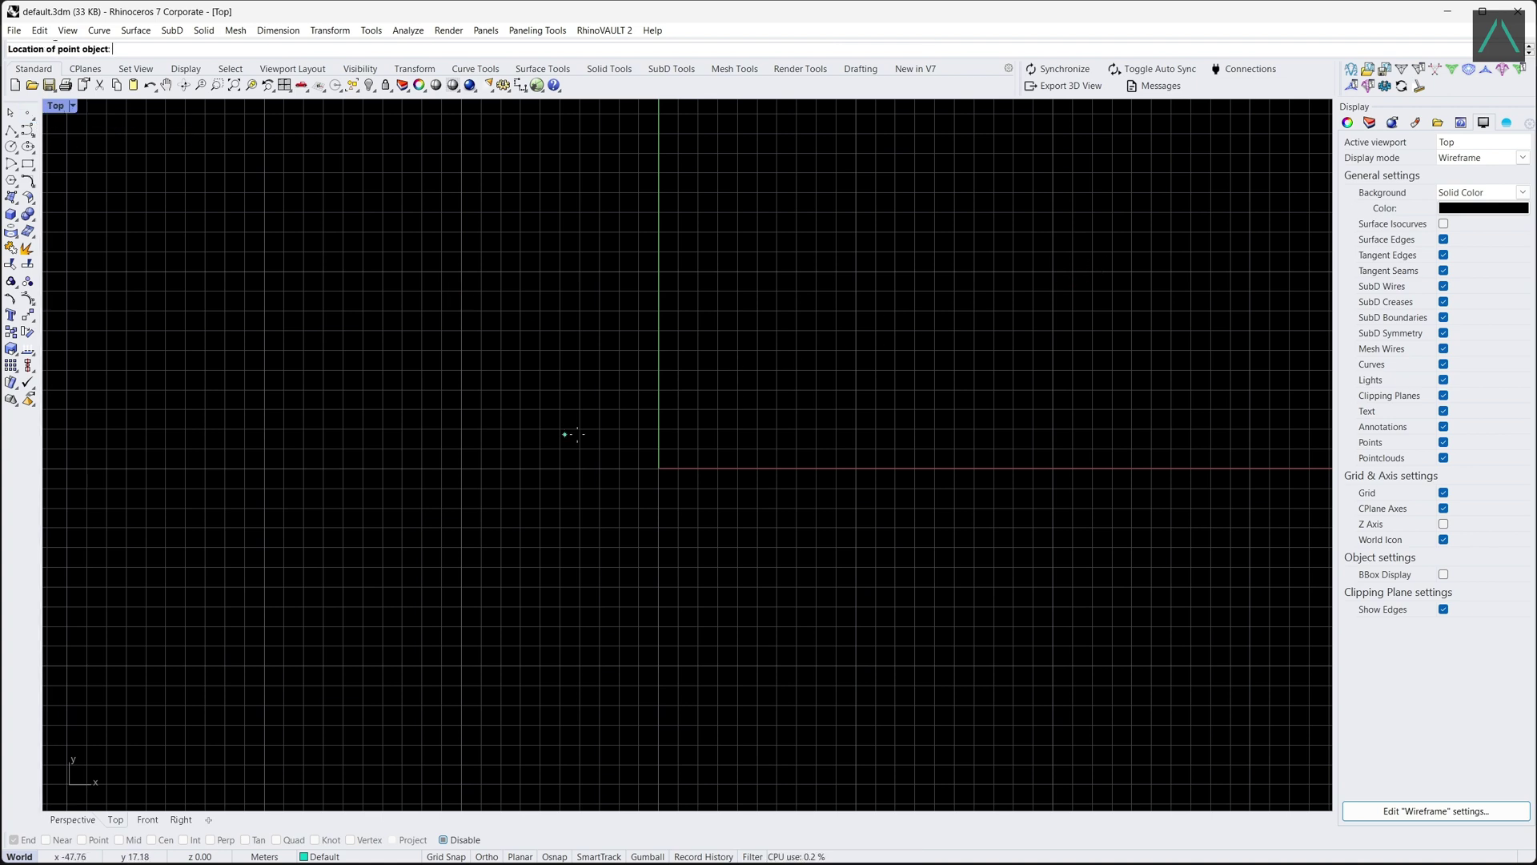
scroll(920, 213, "up", 6)
scroll(831, 260, "up", 1)
left_click(667, 300)
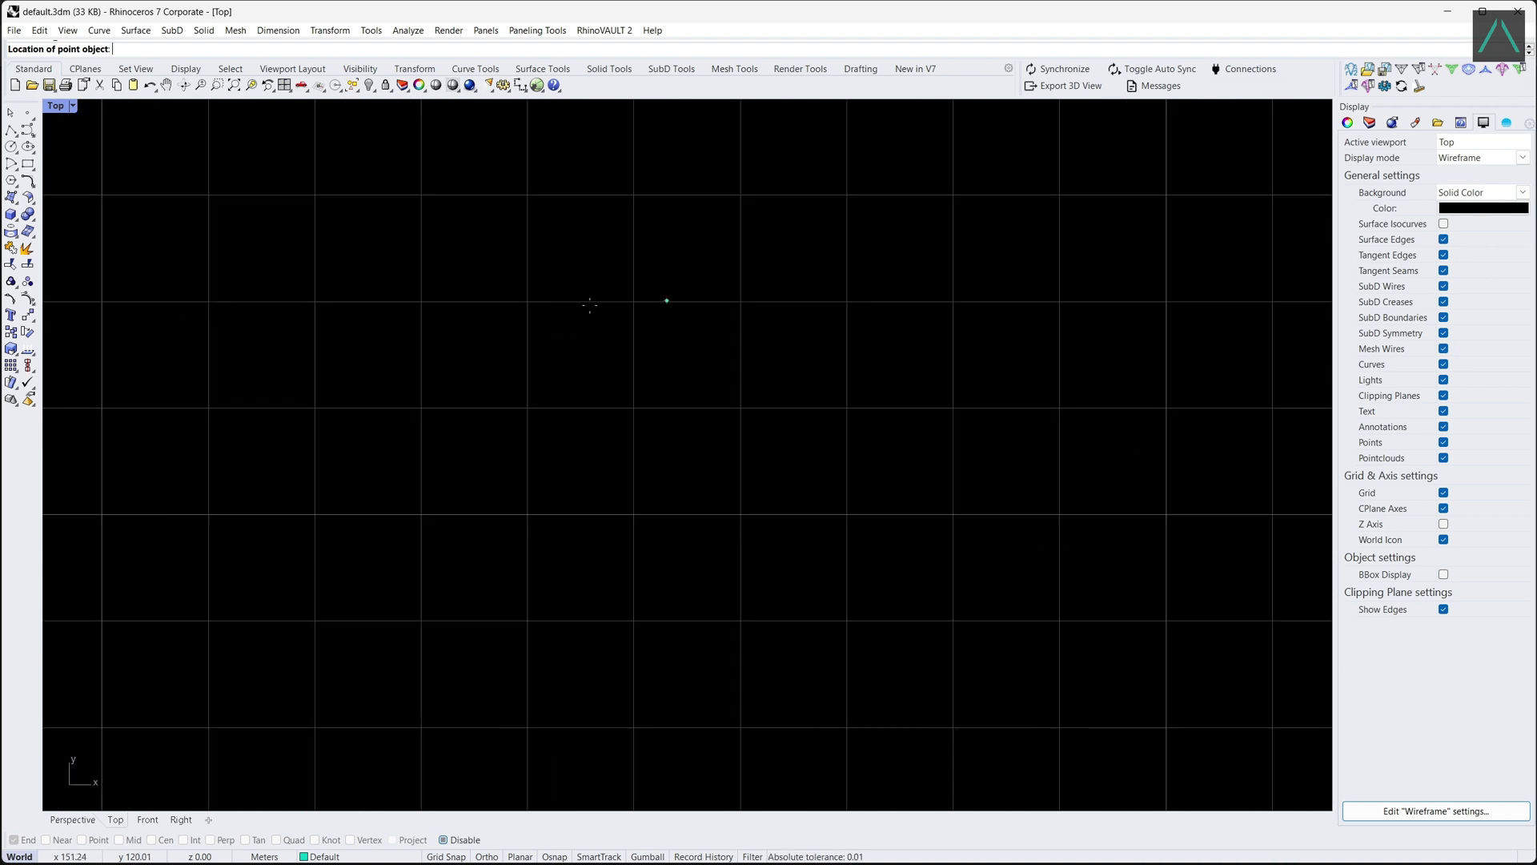
left_click(331, 350)
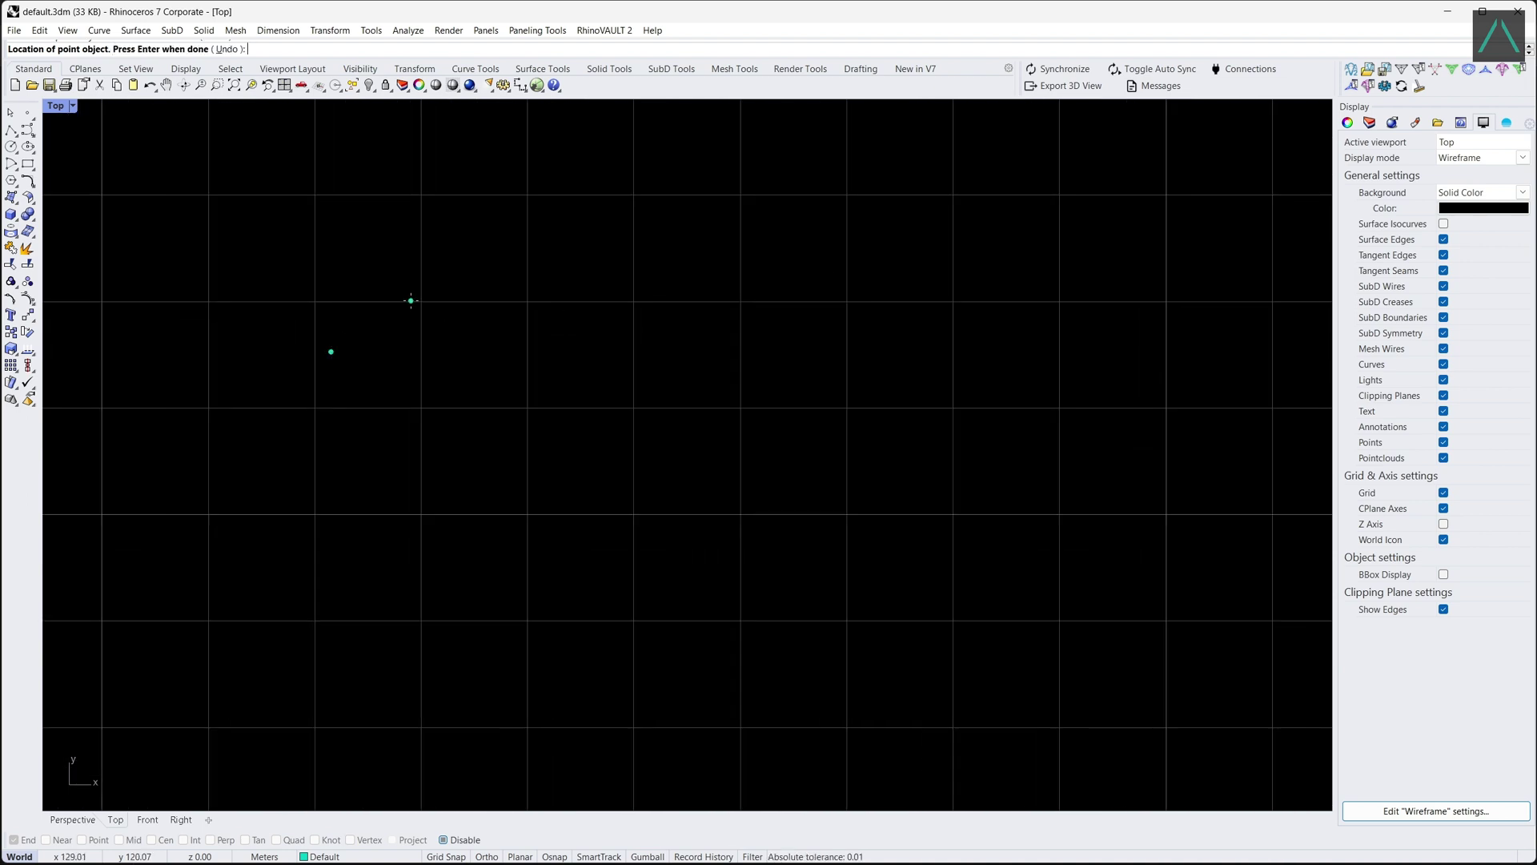
left_click(778, 343)
left_click(837, 281)
left_click(878, 370)
left_click(948, 278)
left_click(998, 365)
key("Return")
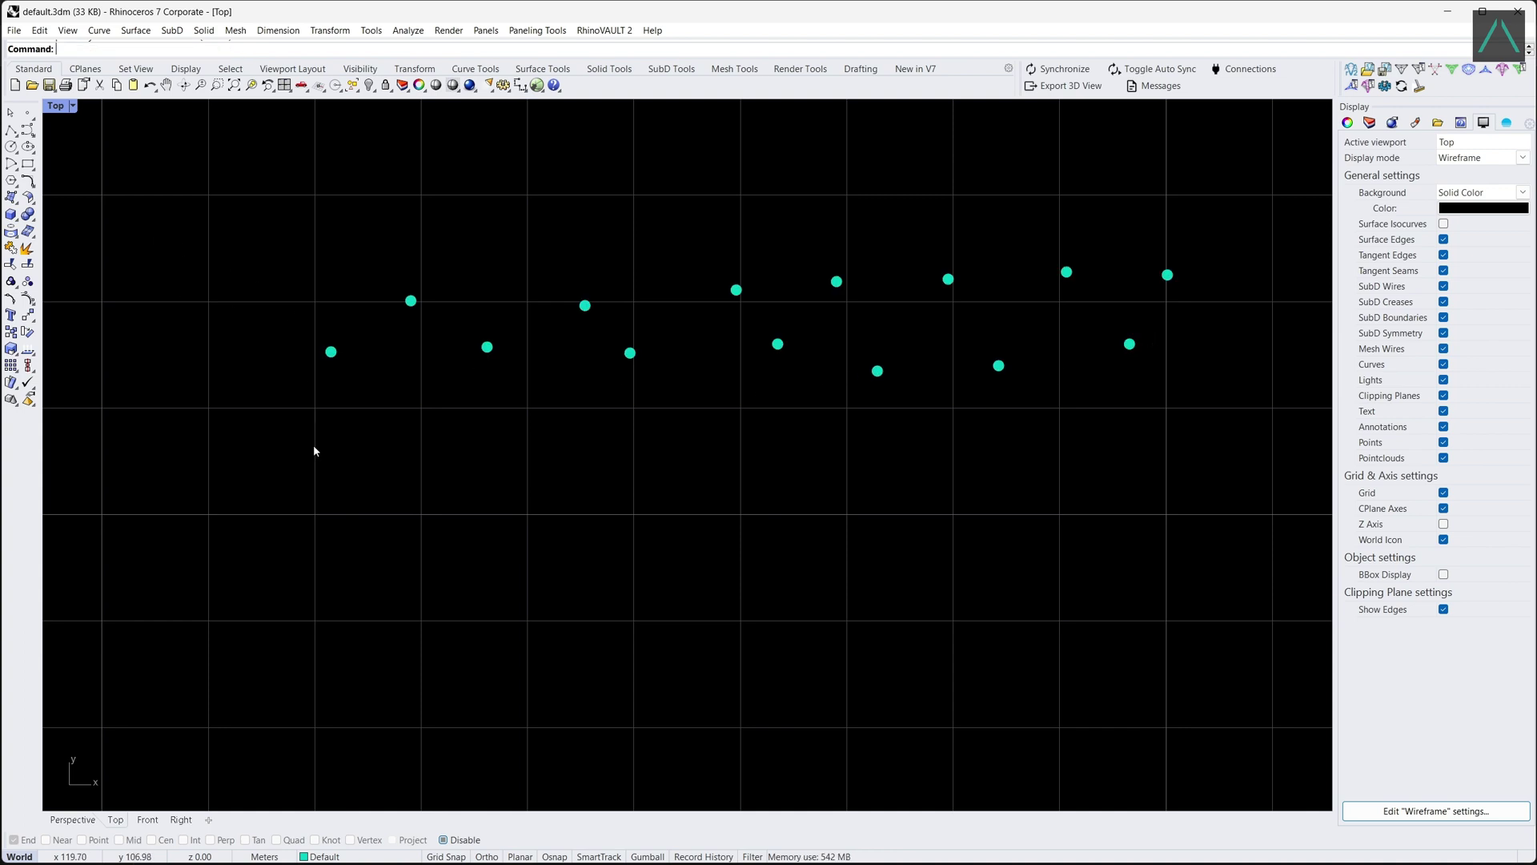
key("Return")
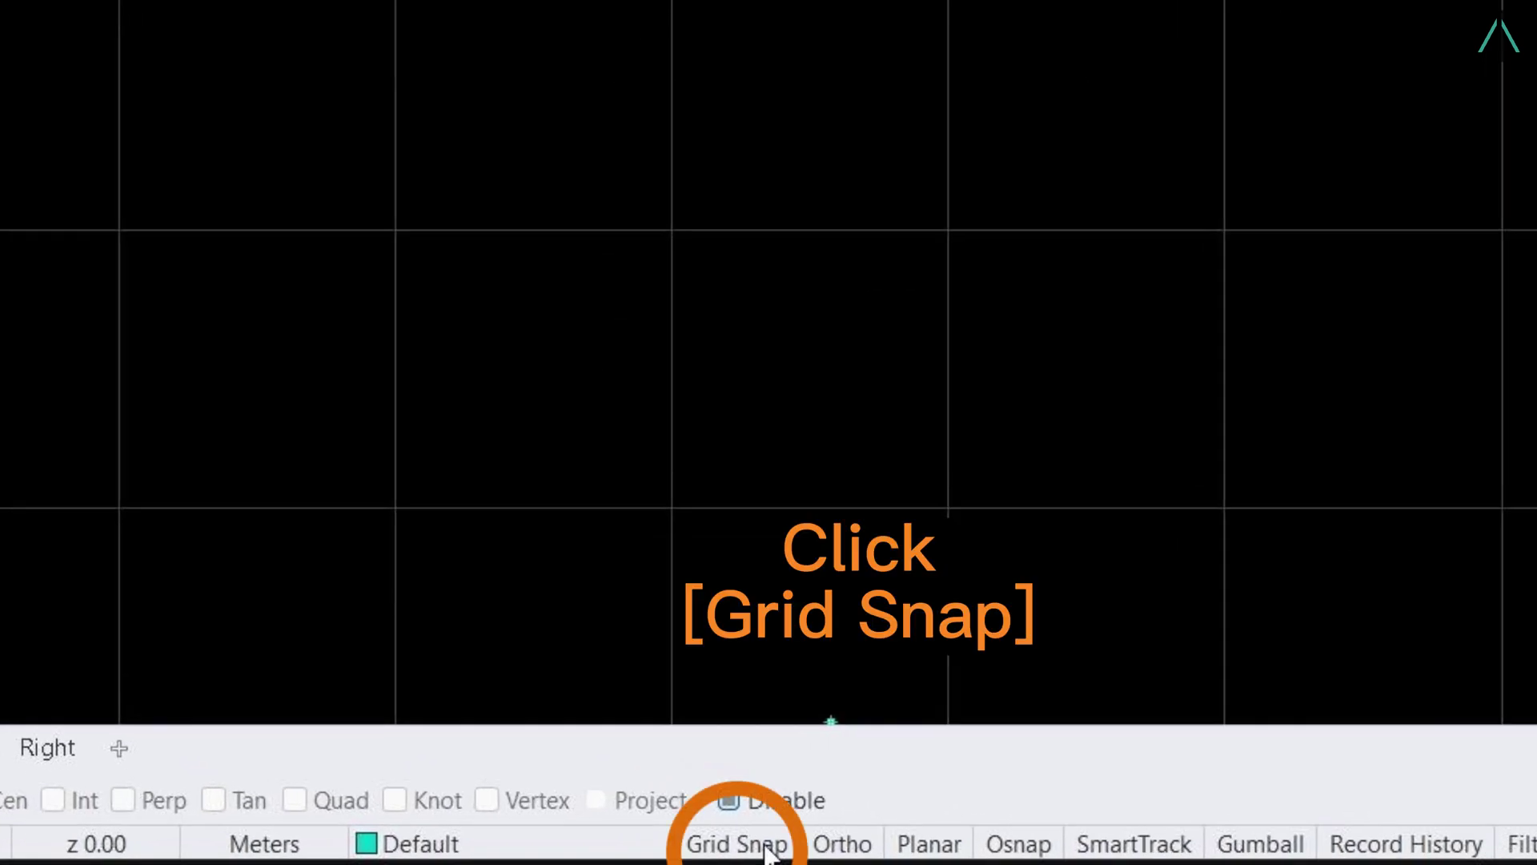
left_click(766, 852)
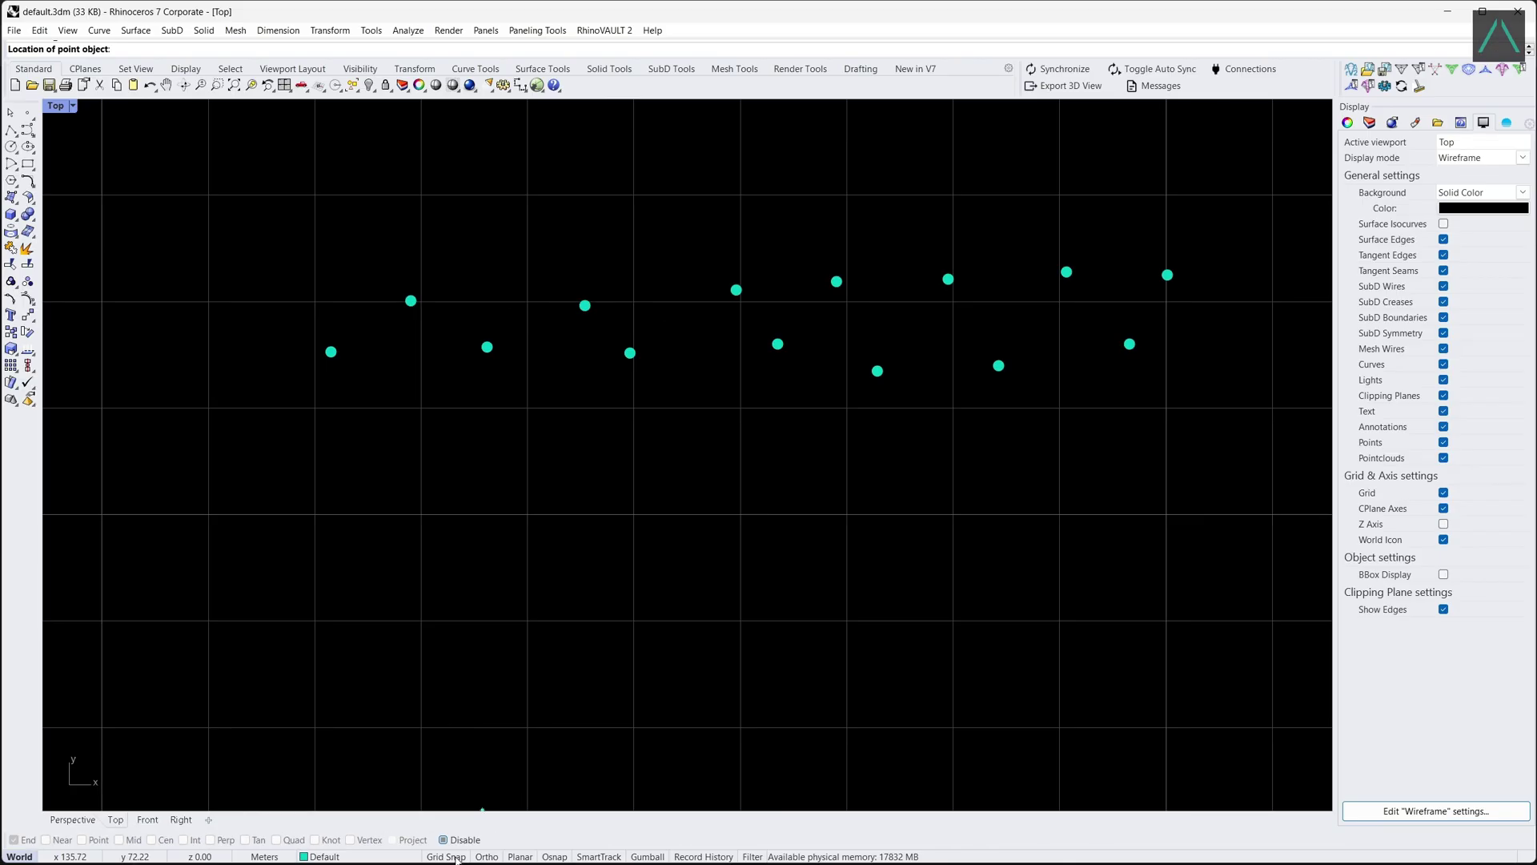
left_click(455, 858)
left_click(309, 644)
left_click(528, 627)
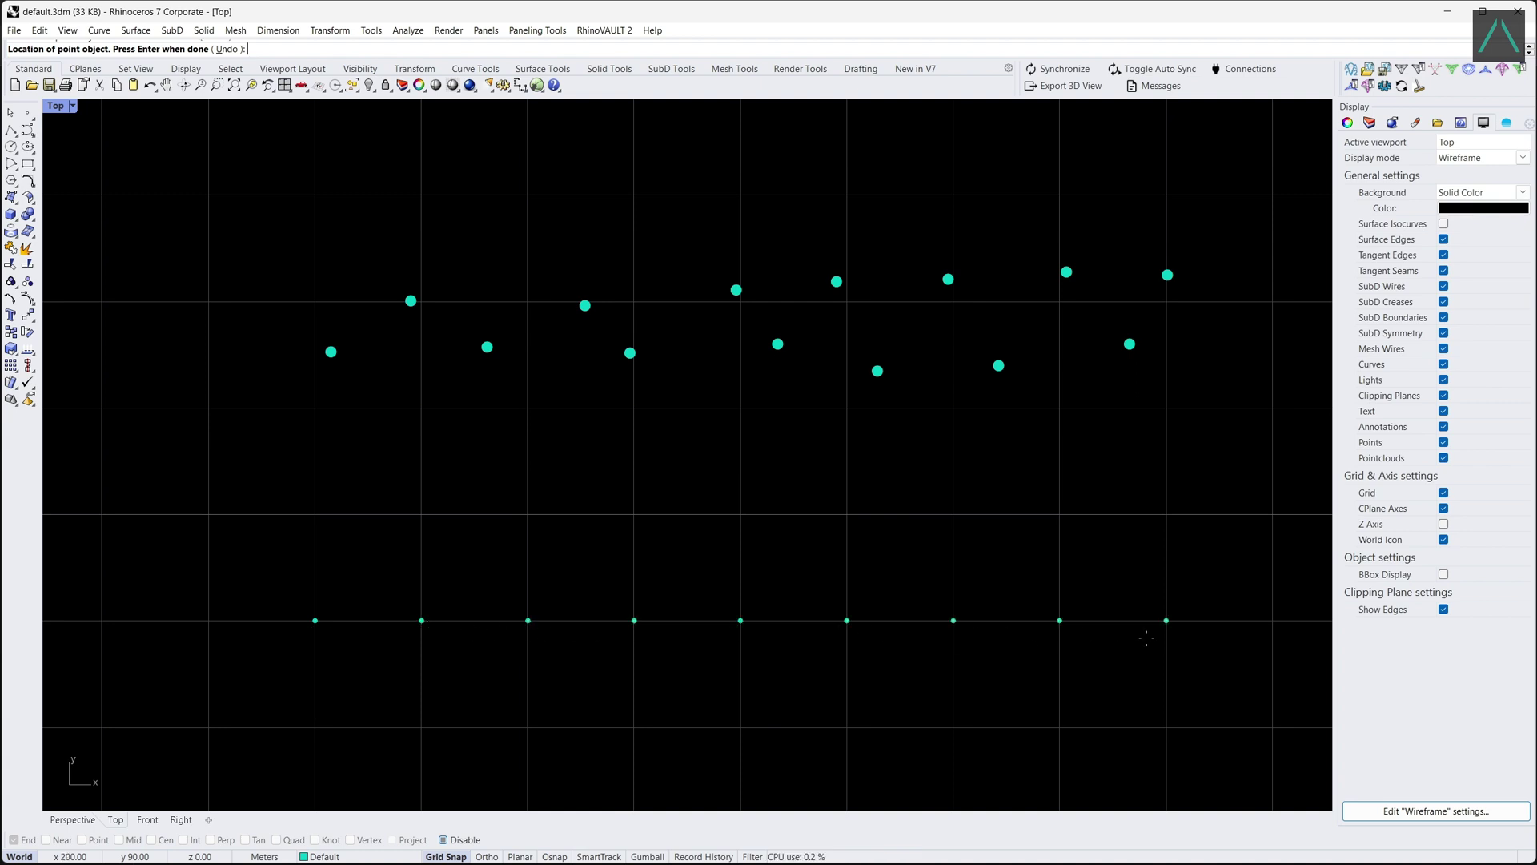
left_click(1259, 647)
key("Return")
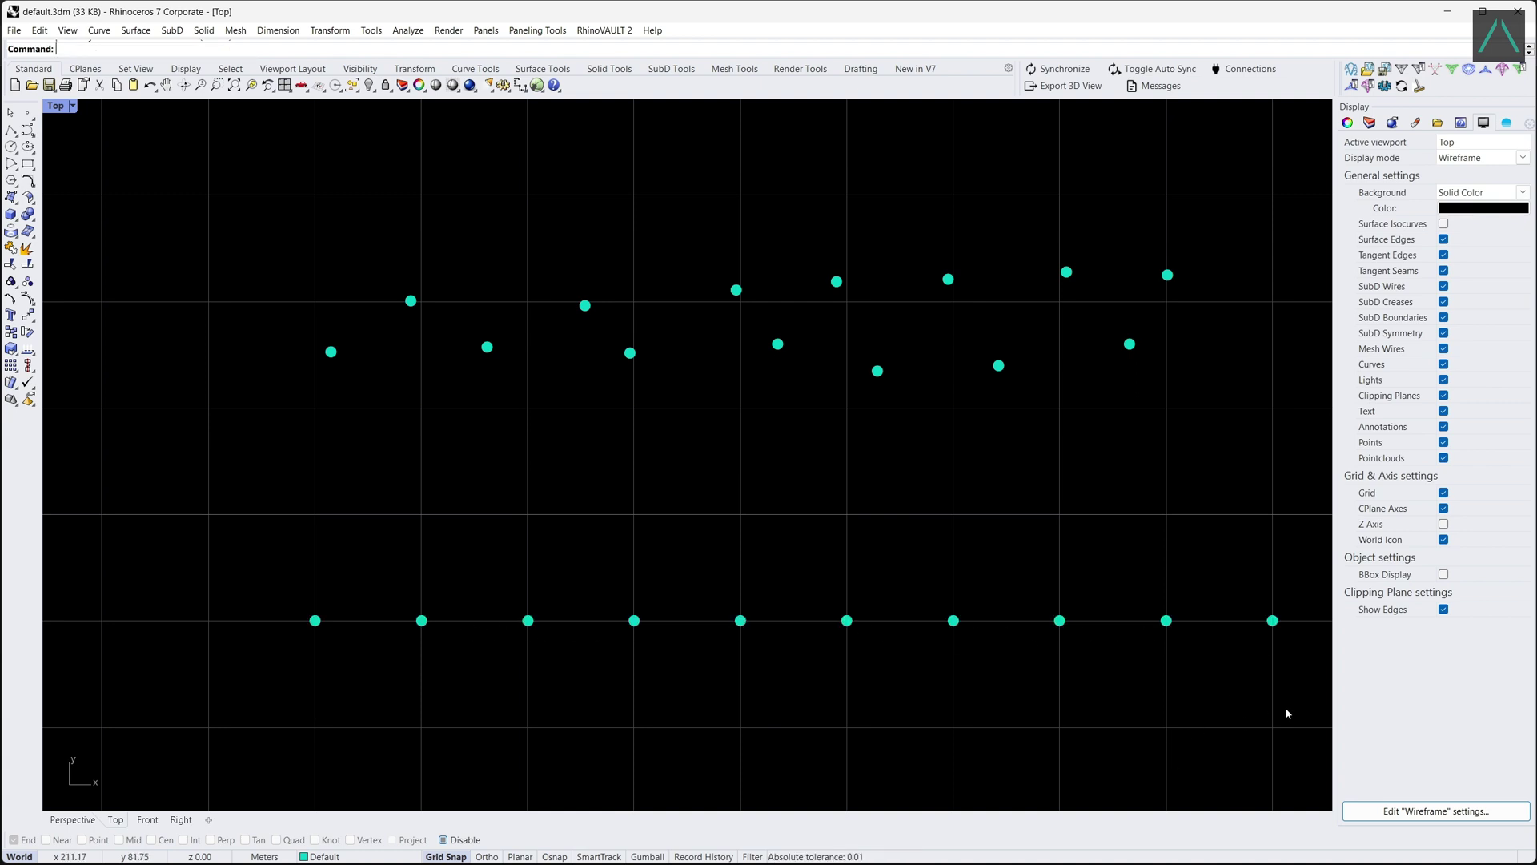
left_click_drag(1298, 693, 281, 227)
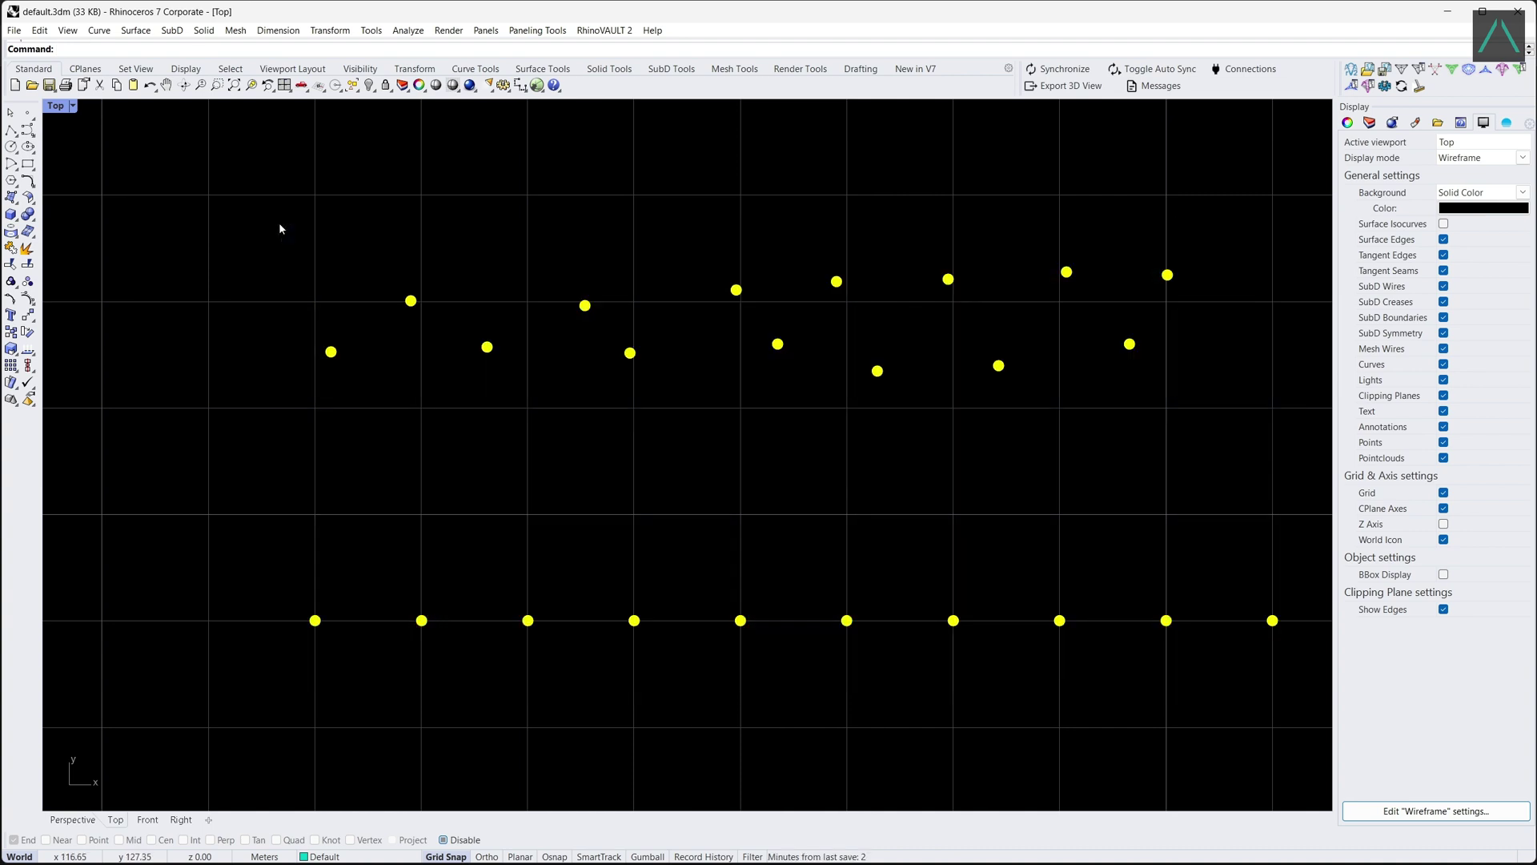
key("Delete")
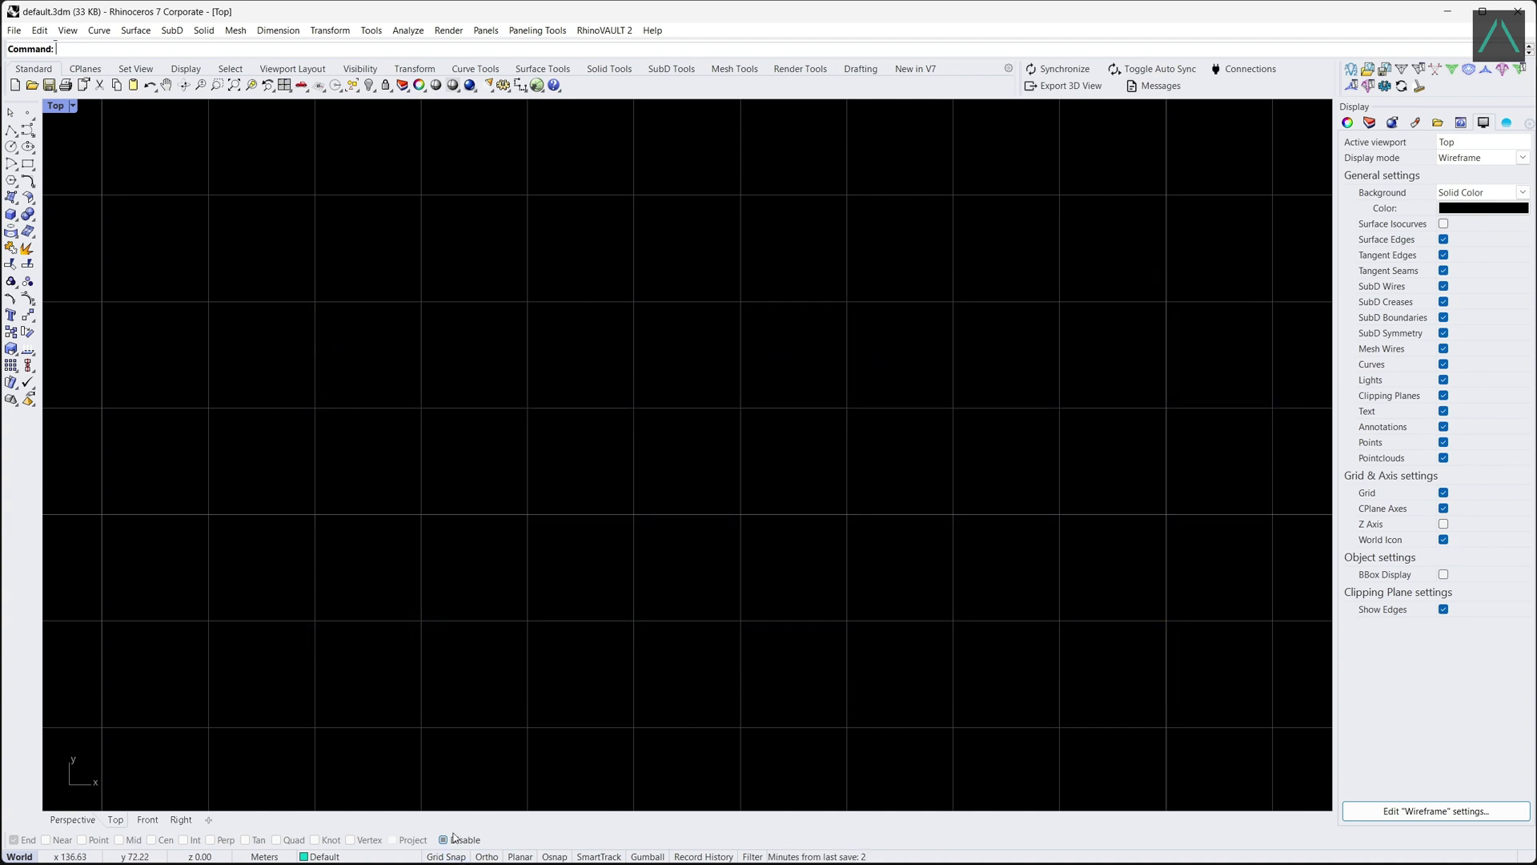
- Draw a freehand zigzag polyline across the Top view from left to right
left_click(11, 129)
left_click(219, 410)
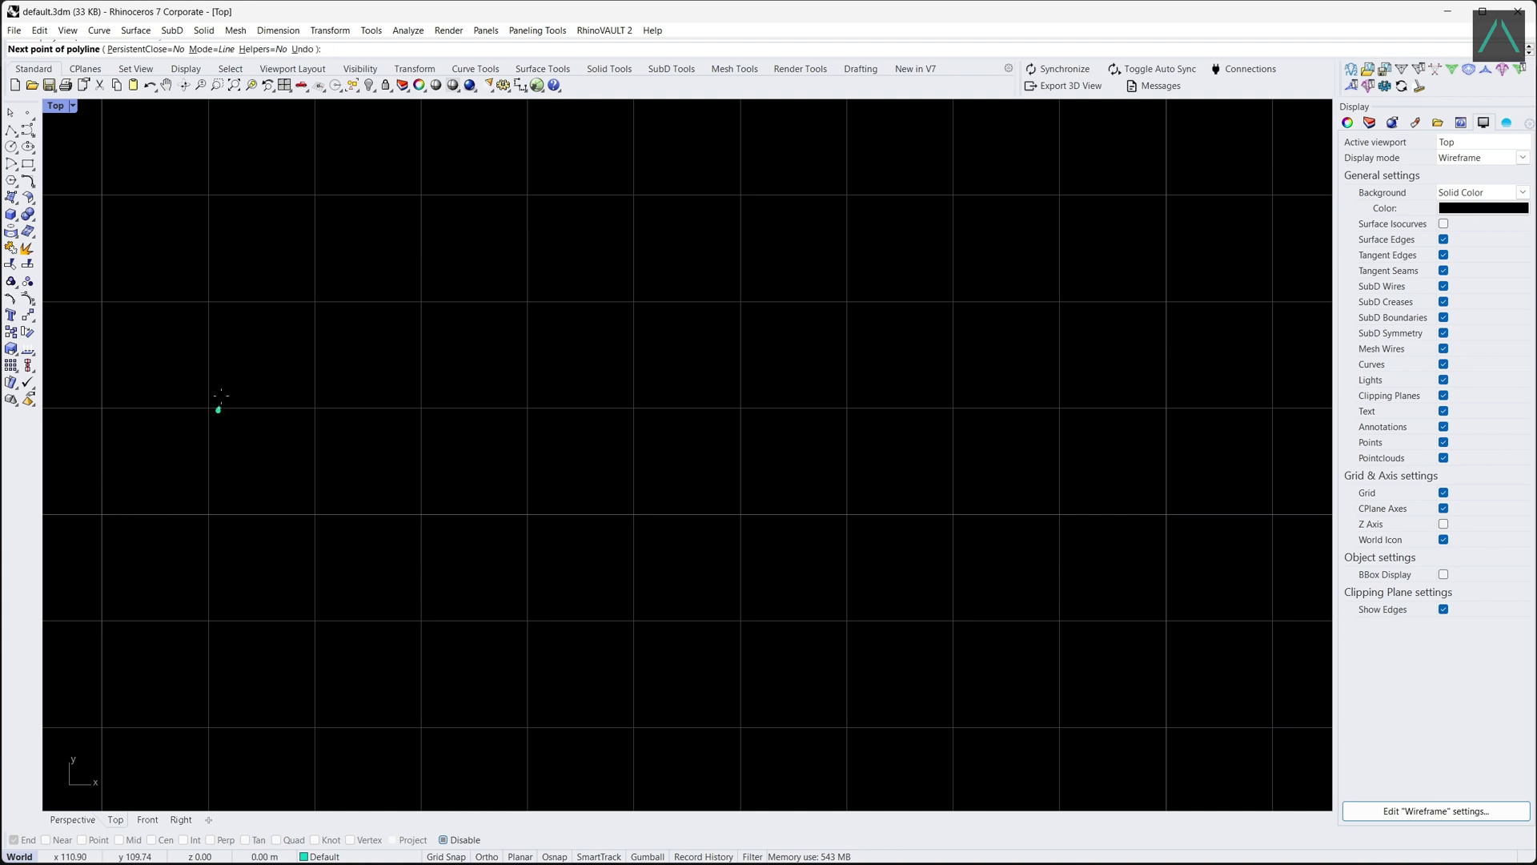
left_click(252, 202)
left_click(306, 322)
left_click(362, 231)
left_click(446, 410)
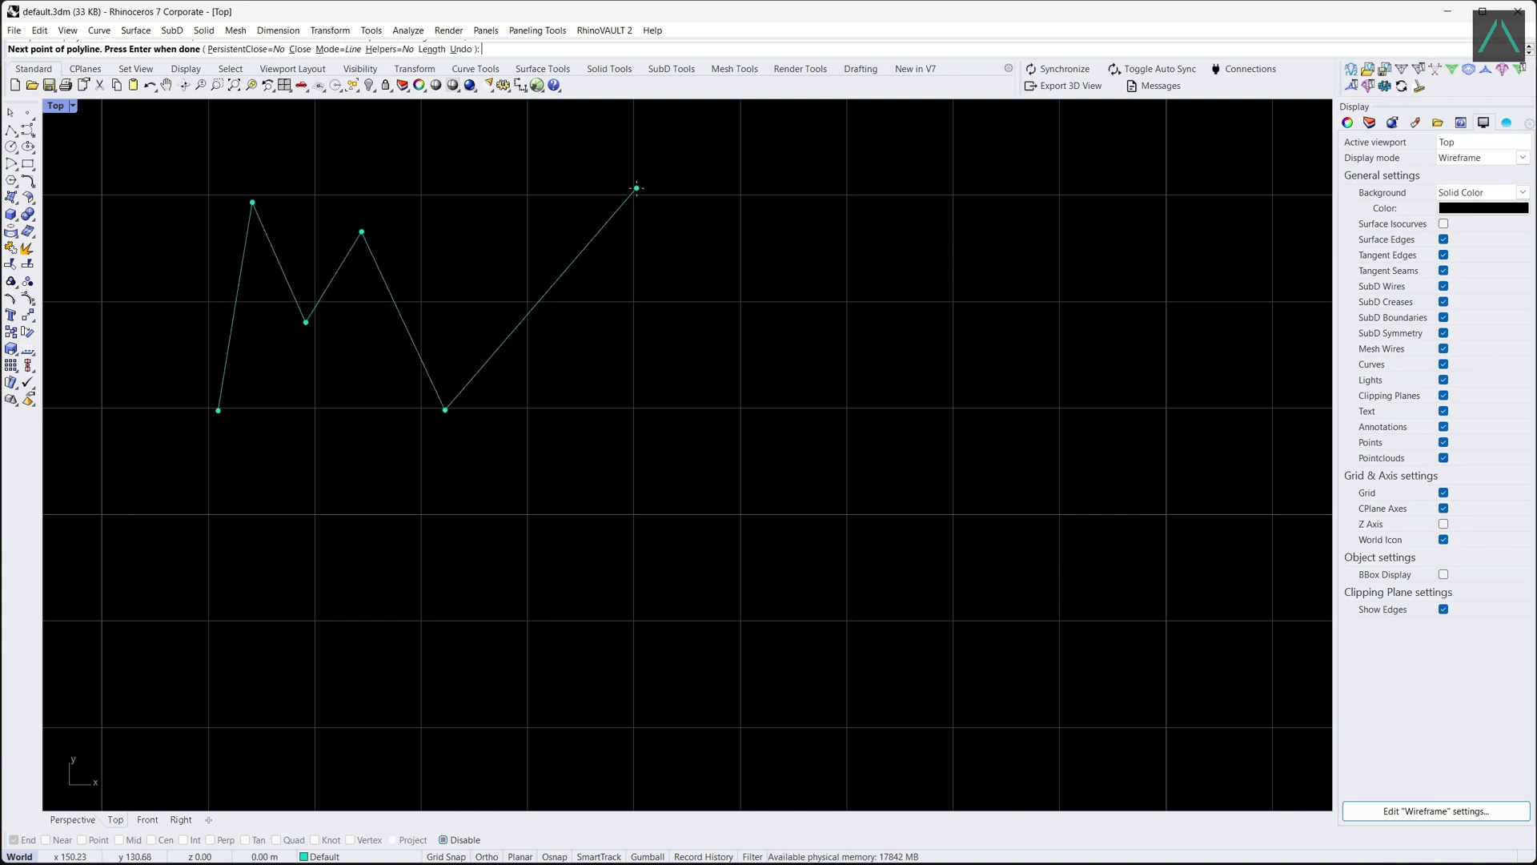
left_click(636, 188)
left_click(780, 388)
left_click(908, 223)
left_click(992, 338)
left_click(1231, 218)
key("Return")
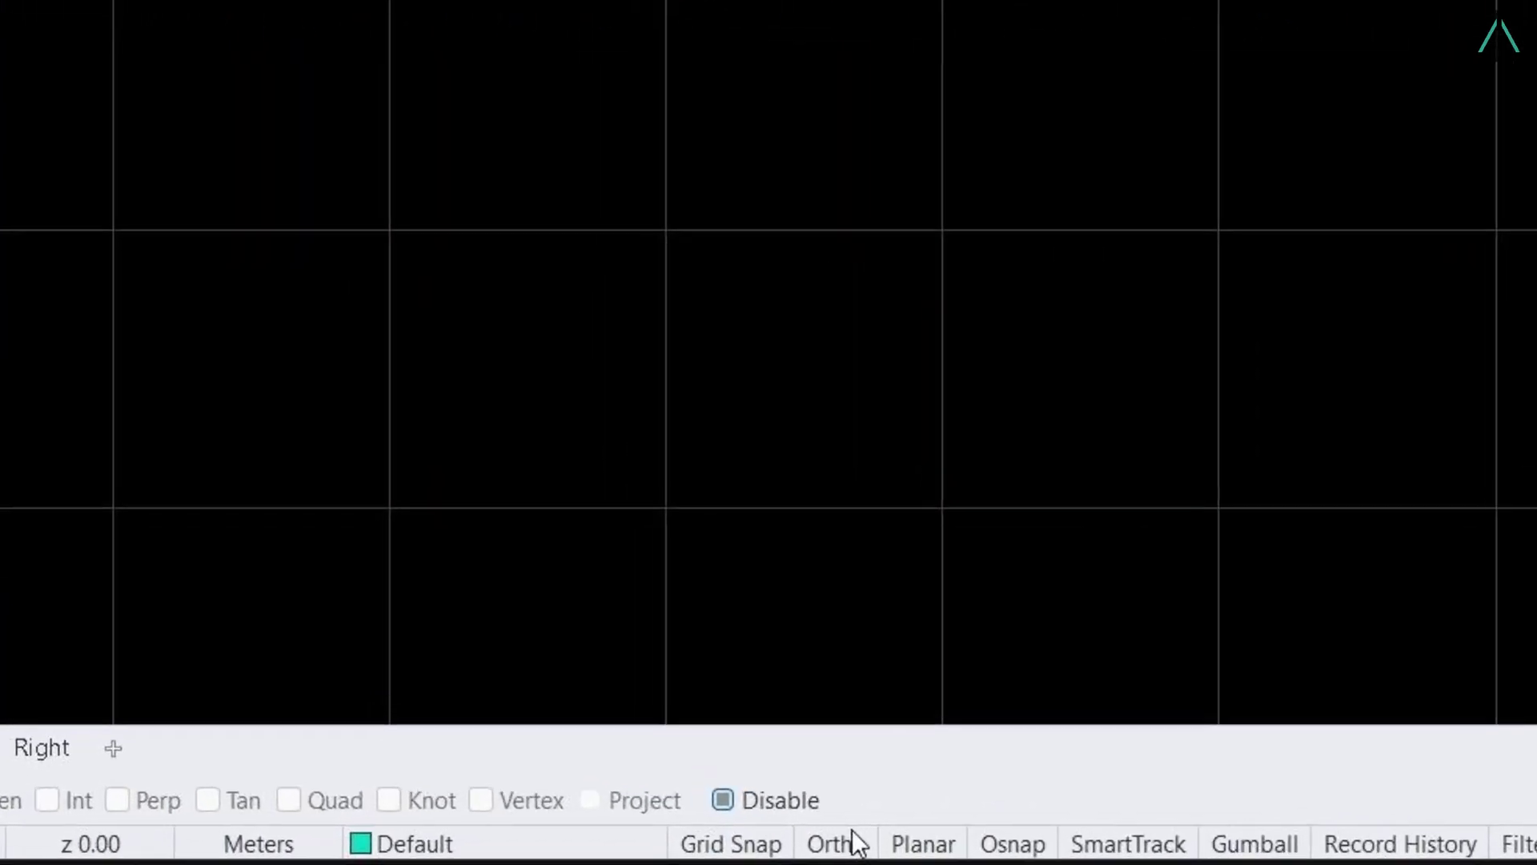
- With Ortho on, draw a stepped right-angled polyline below the zigzag, then window-select both polylines
left_click(494, 854)
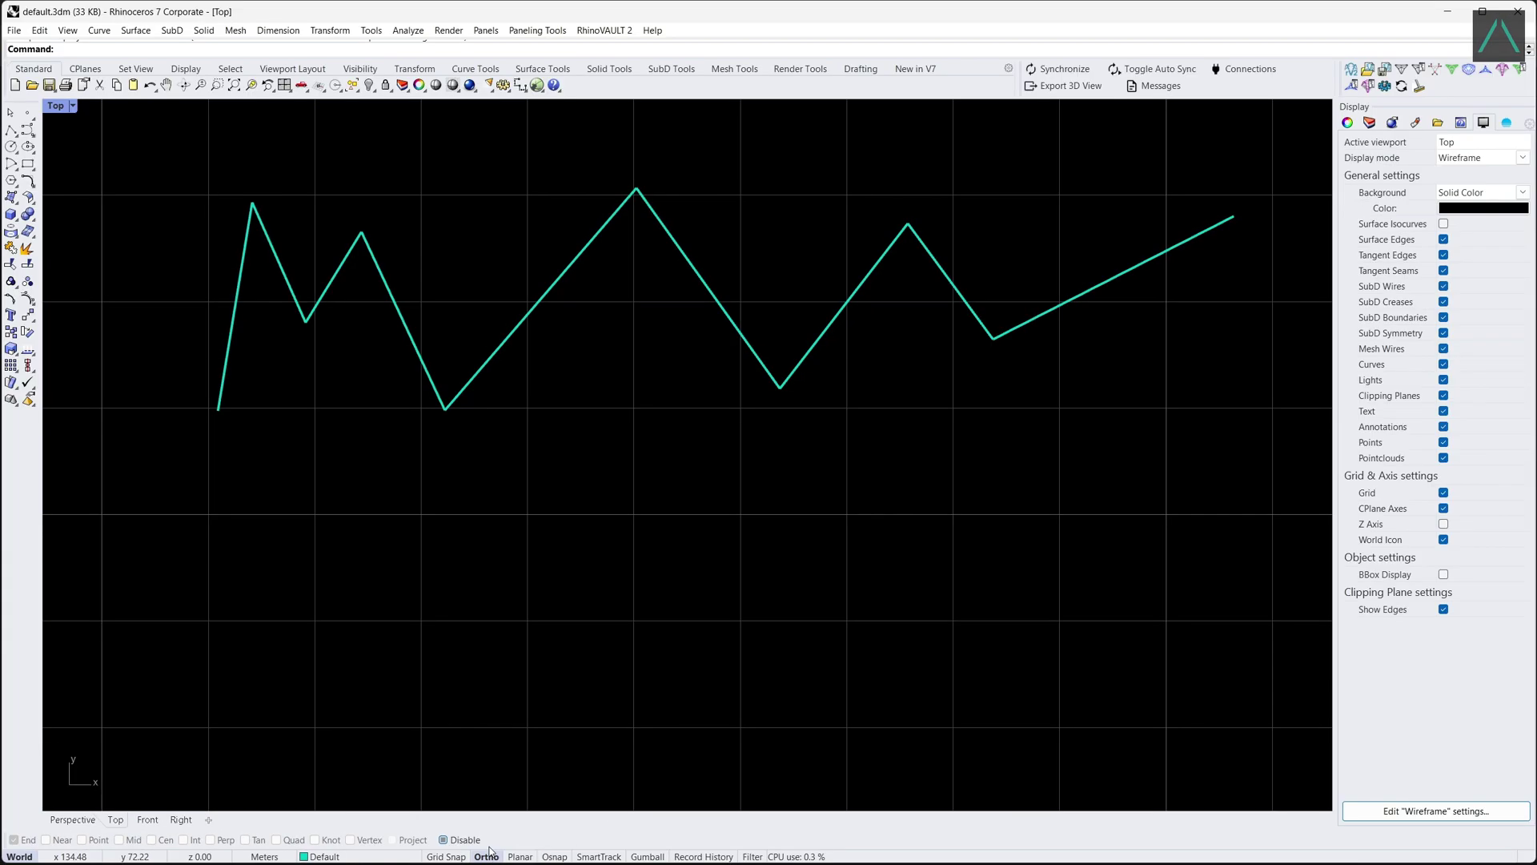
left_click(11, 130)
left_click(214, 705)
left_click(214, 543)
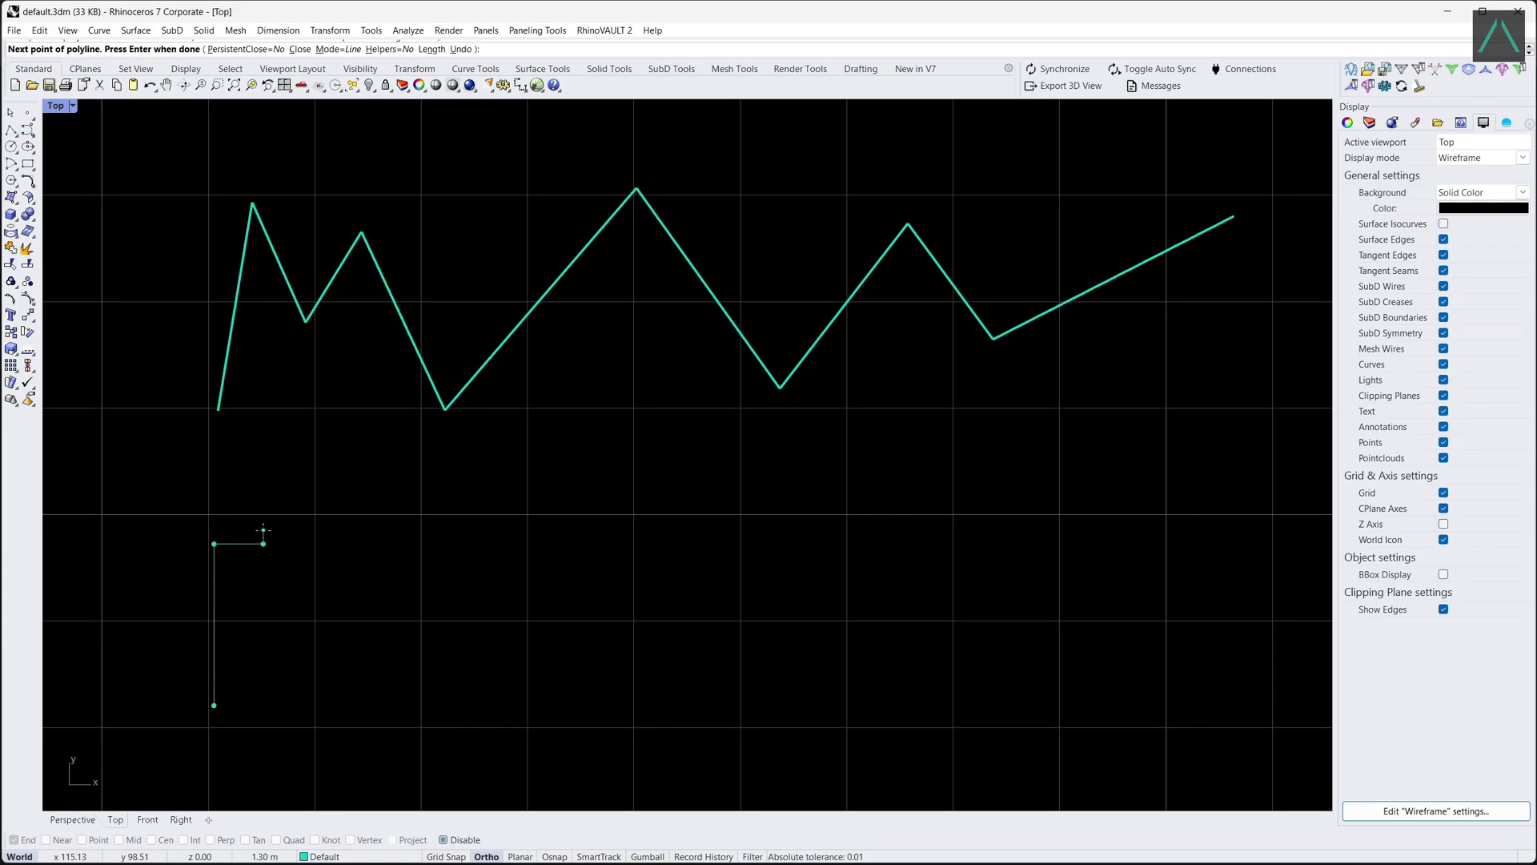
left_click(263, 544)
left_click(263, 652)
left_click(366, 653)
left_click(365, 474)
left_click(508, 474)
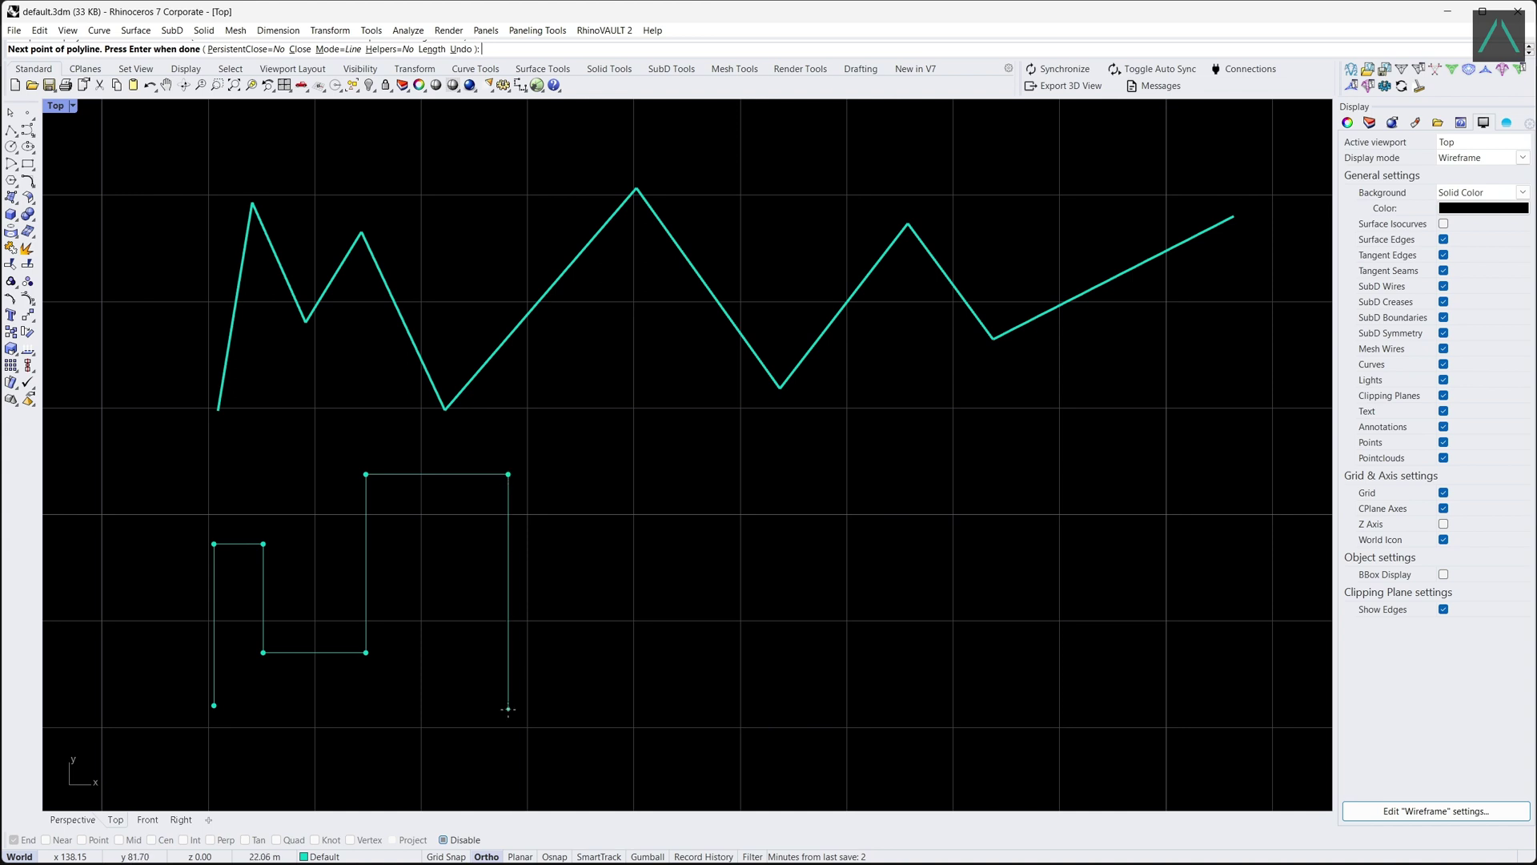
left_click(508, 709)
left_click(644, 709)
left_click(645, 502)
left_click(804, 503)
left_click(804, 600)
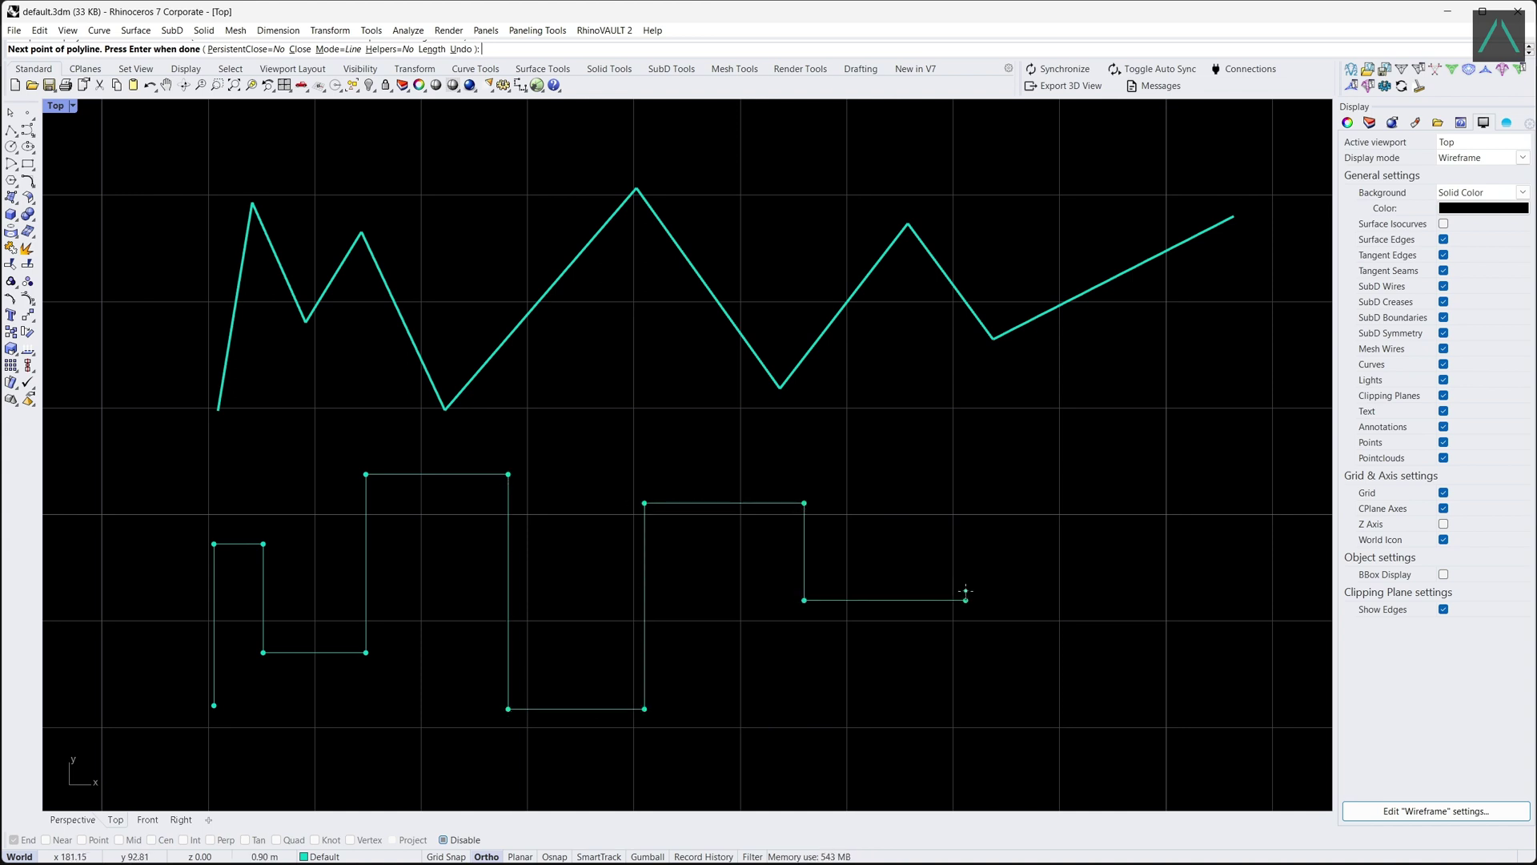
left_click(965, 600)
left_click(965, 525)
left_click(1246, 525)
left_click(1246, 626)
key("Return")
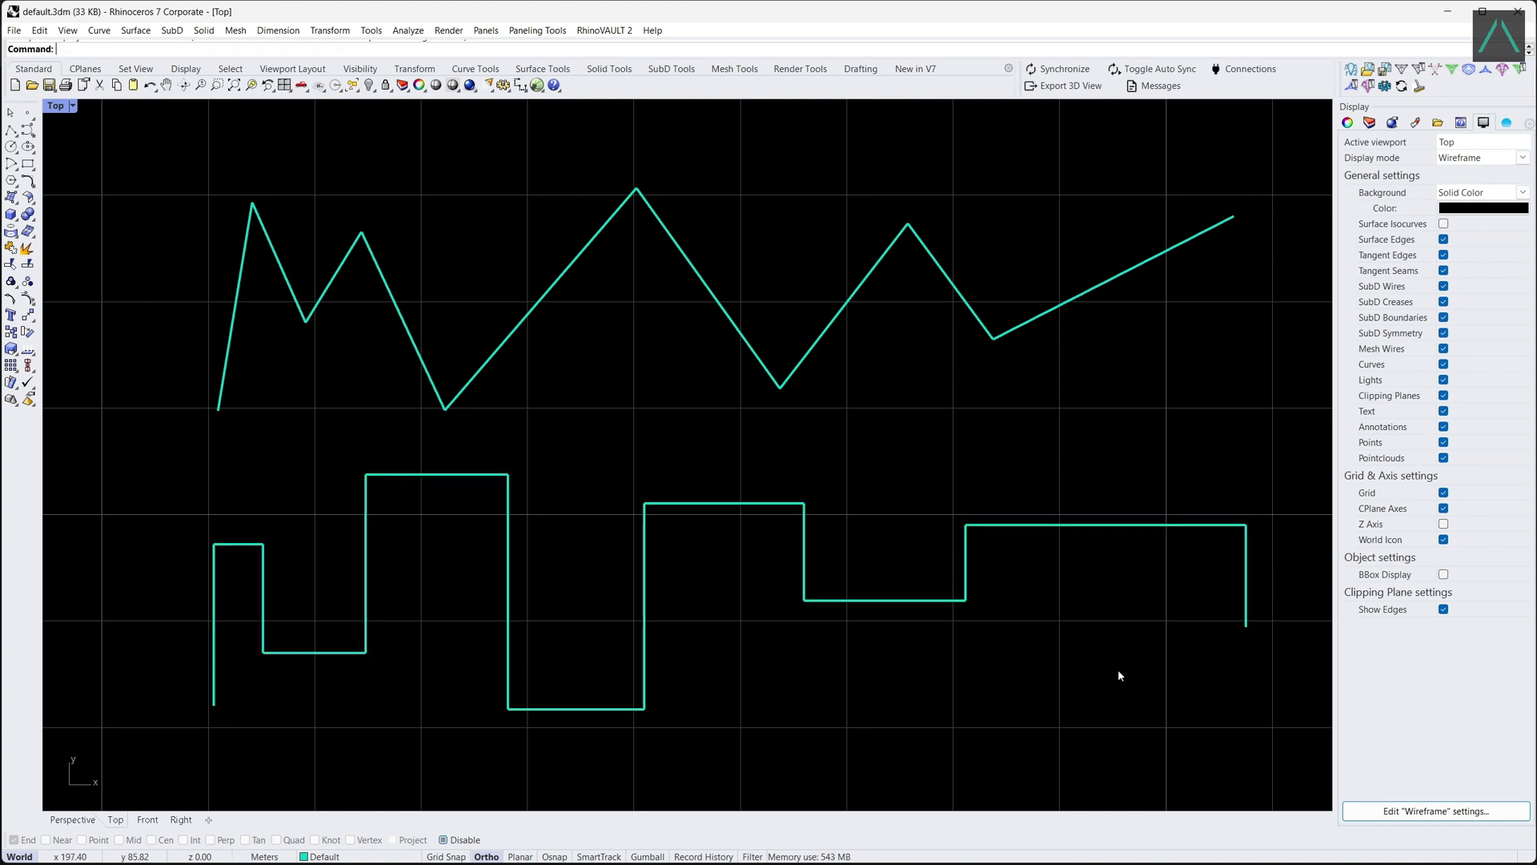
left_click_drag(1287, 690, 378, 234)
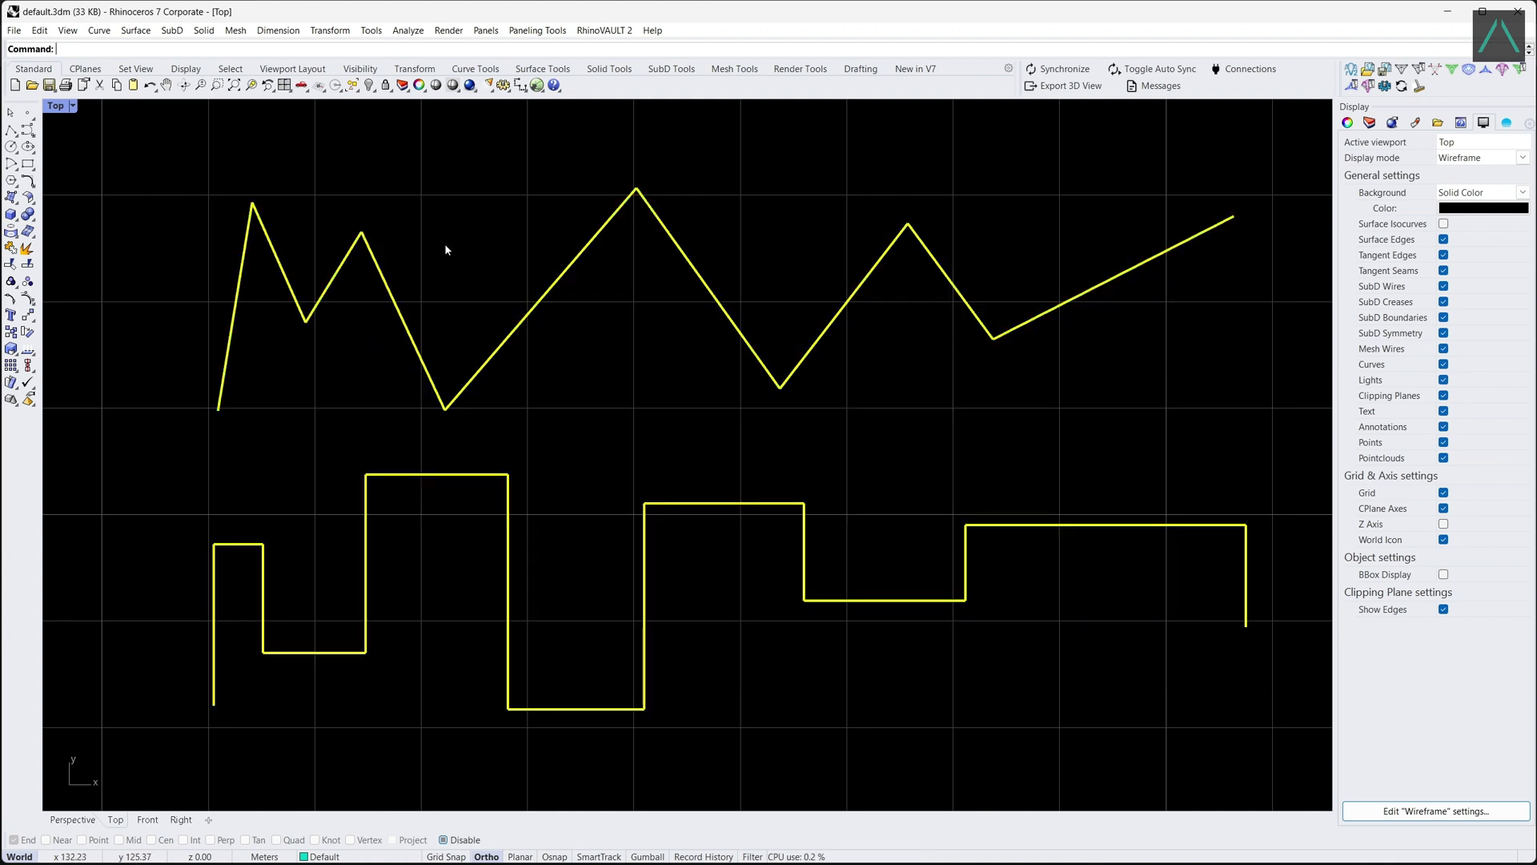
- Delete both selected polylines, start a new polyline, and switch Osnap on
key("Delete")
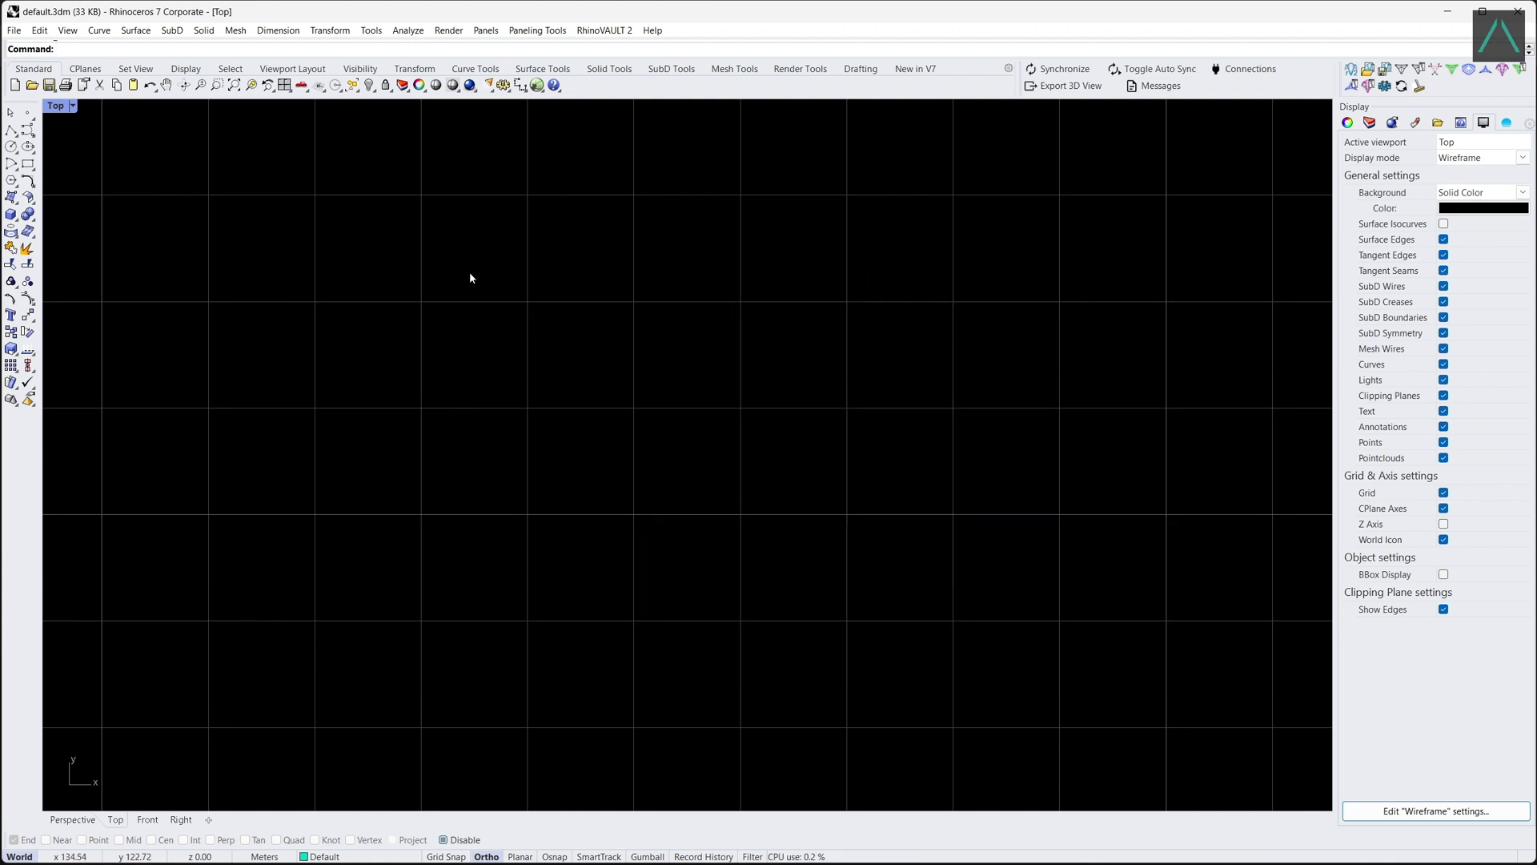
left_click(12, 130)
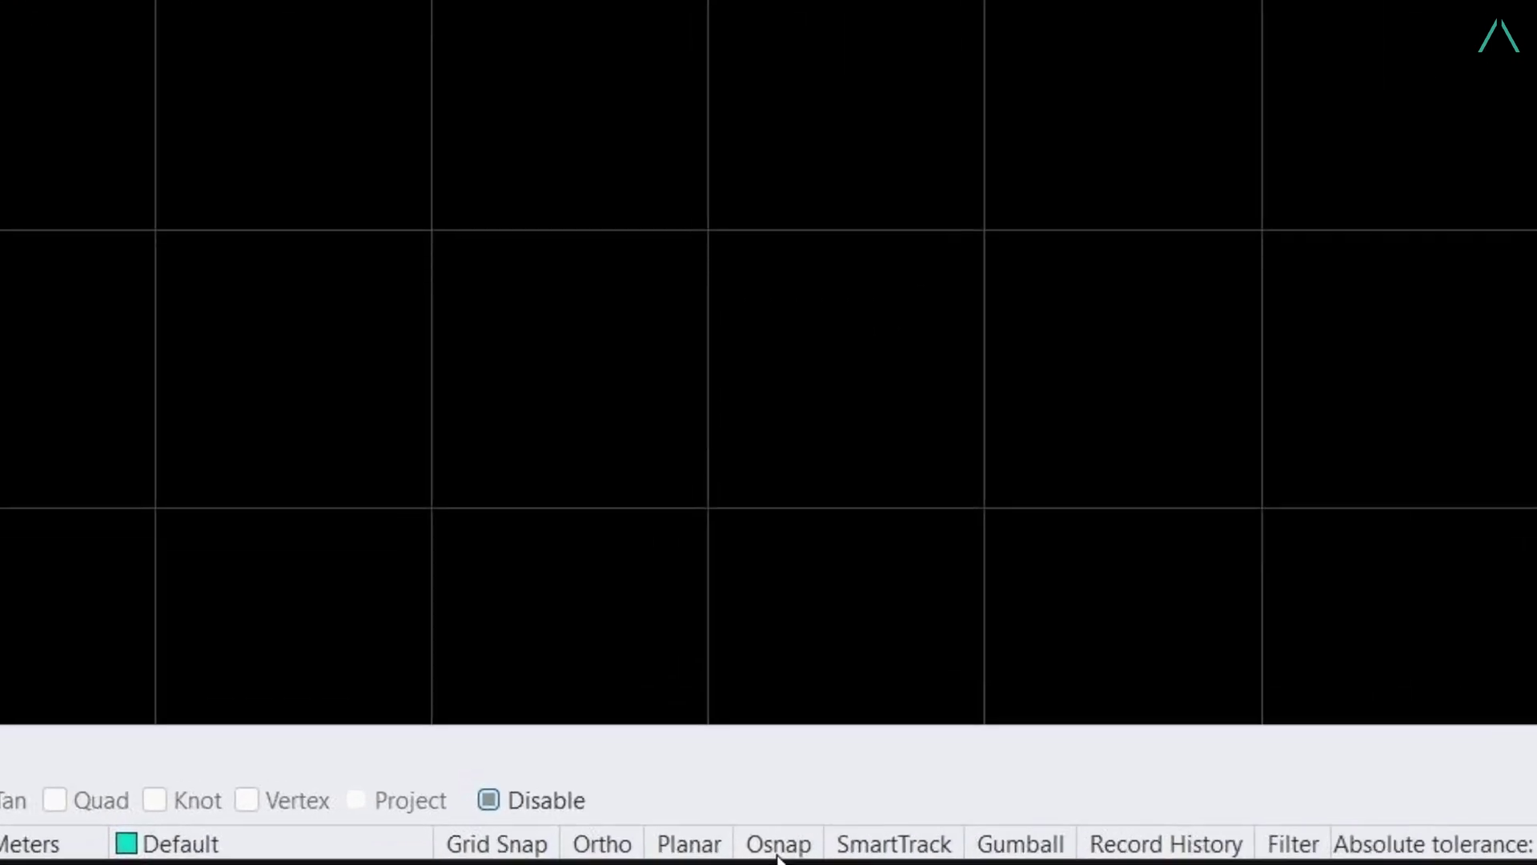
left_click(554, 856)
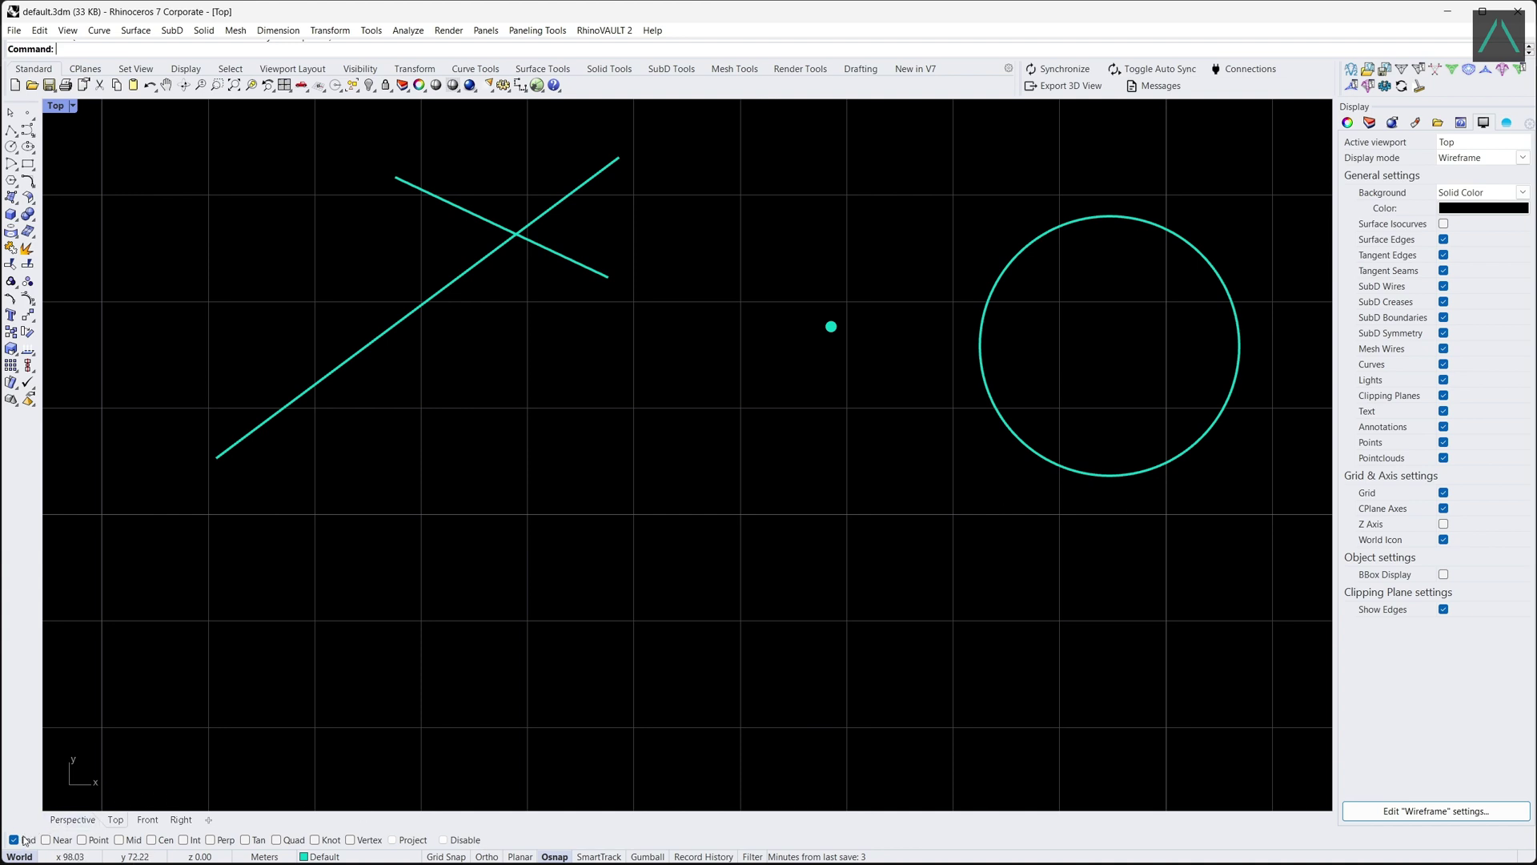
- Place points on the lower and upper ends of the long diagonal line using End snap
left_click(28, 113)
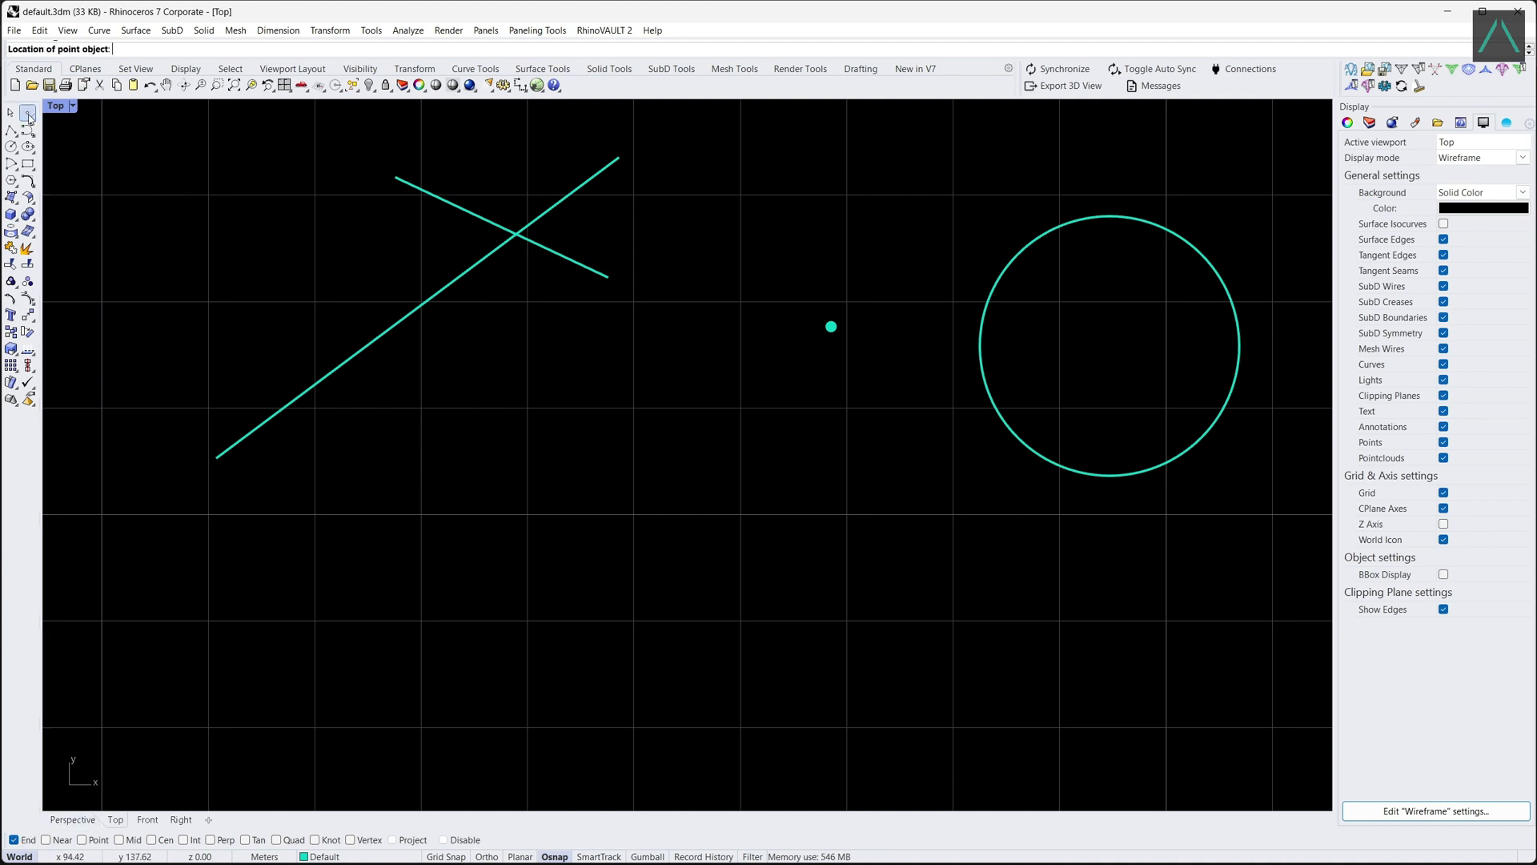
left_click(217, 472)
key("Return")
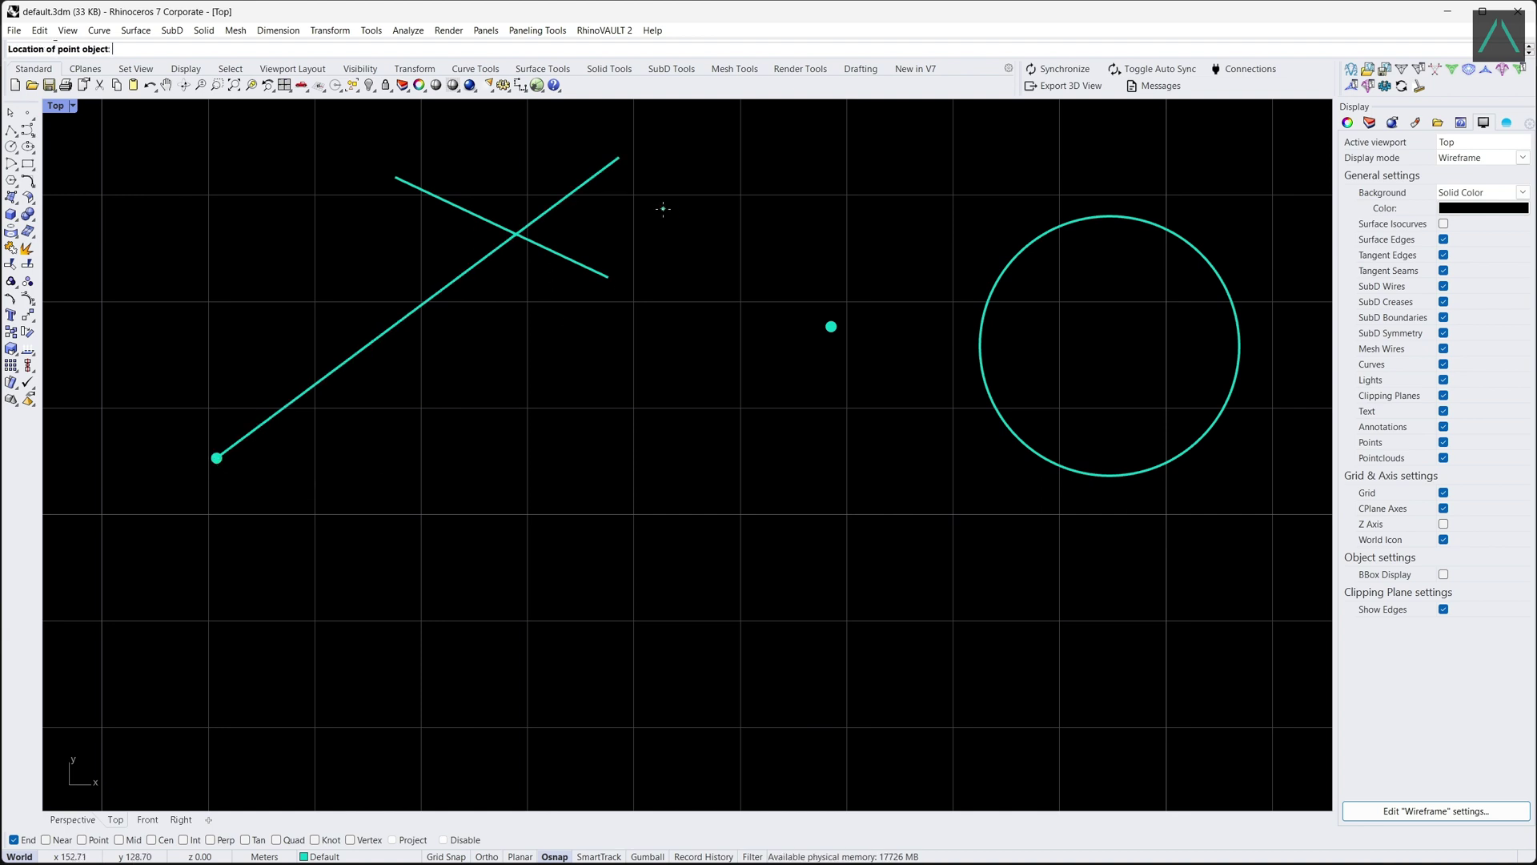
left_click(622, 157)
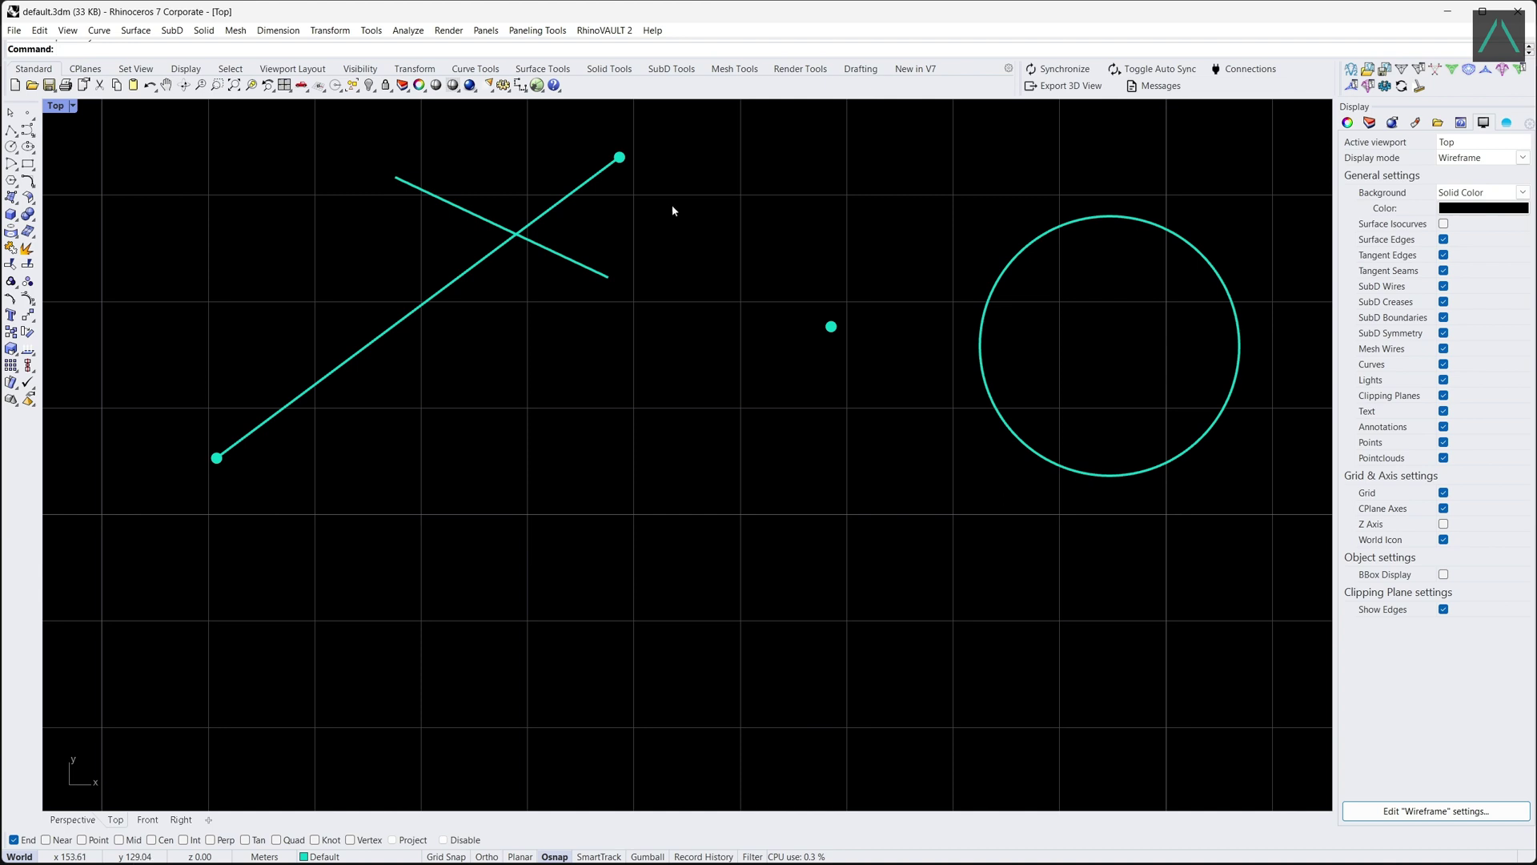
- Enable Near snap, place a point partway along the long line, then enable Point snap
left_click(55, 840)
left_click(28, 113)
left_click(279, 418)
left_click(82, 840)
left_click(27, 112)
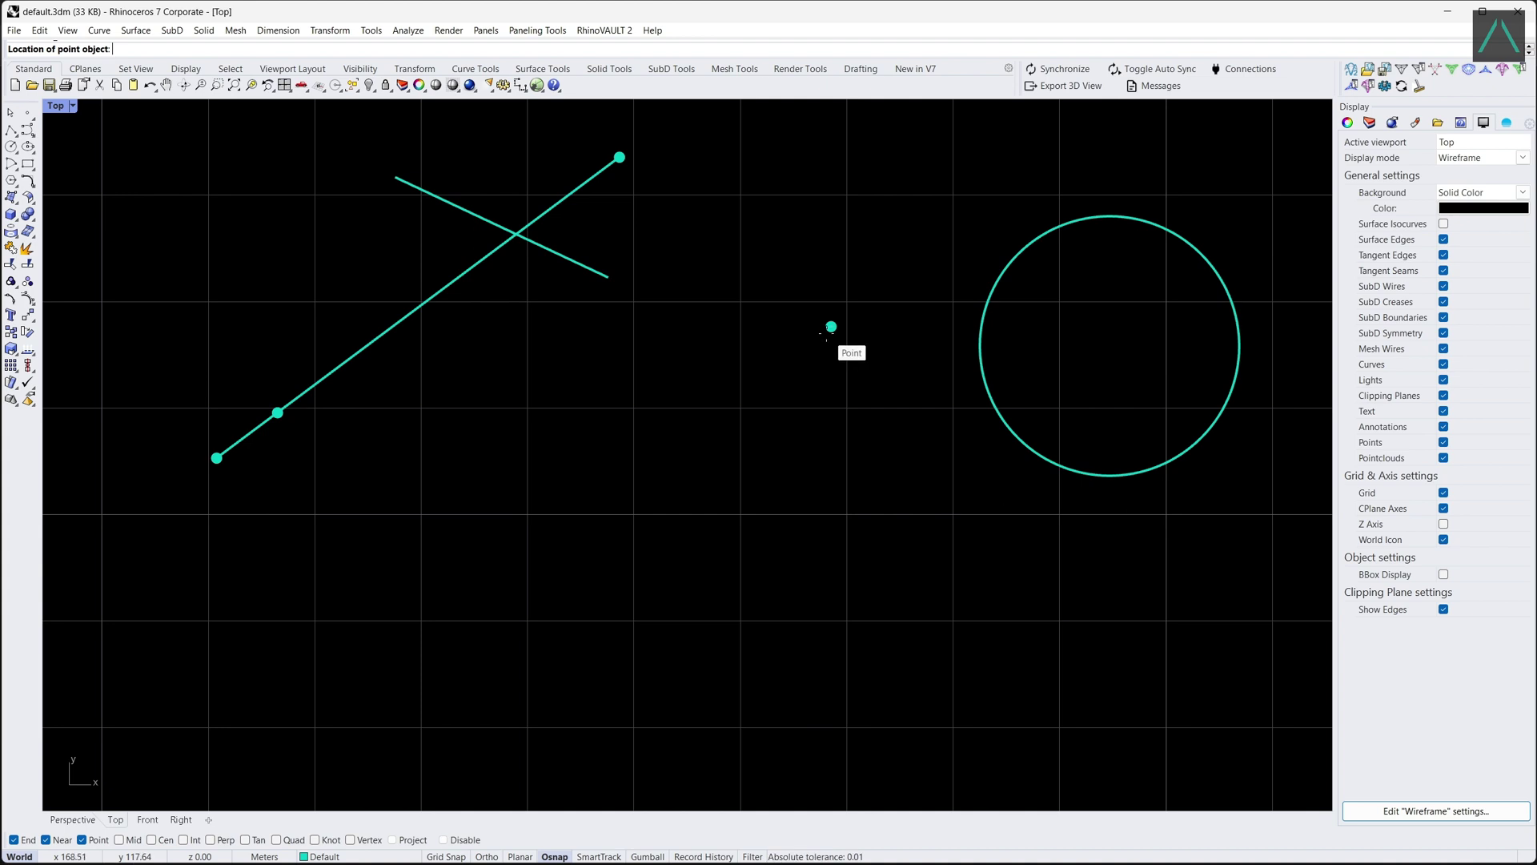
- Enable Mid snap and place a point at the long line's midpoint
key("Escape")
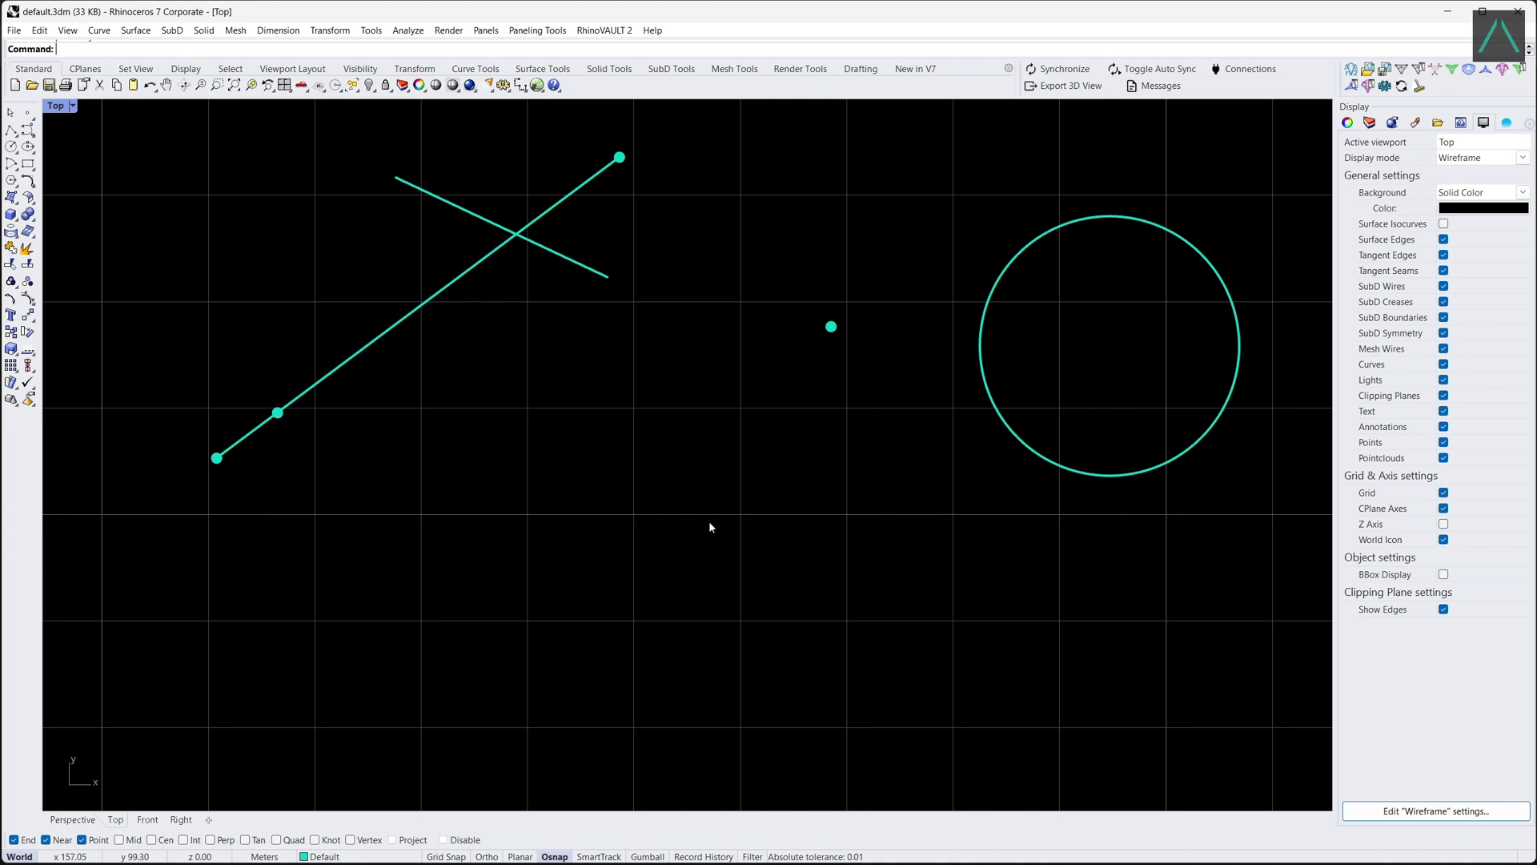
left_click(120, 840)
left_click(28, 113)
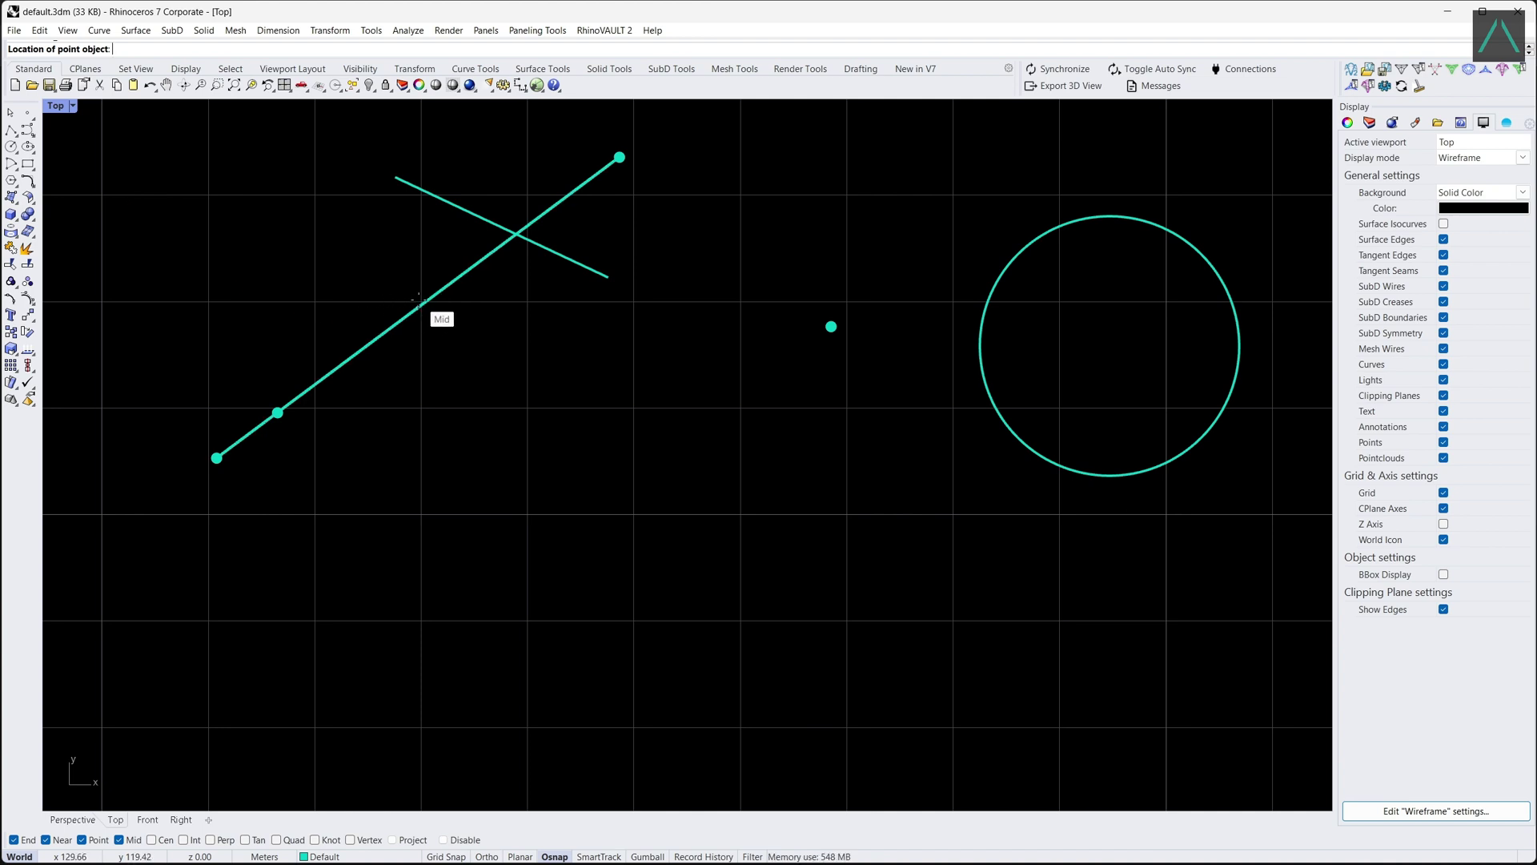
left_click(418, 307)
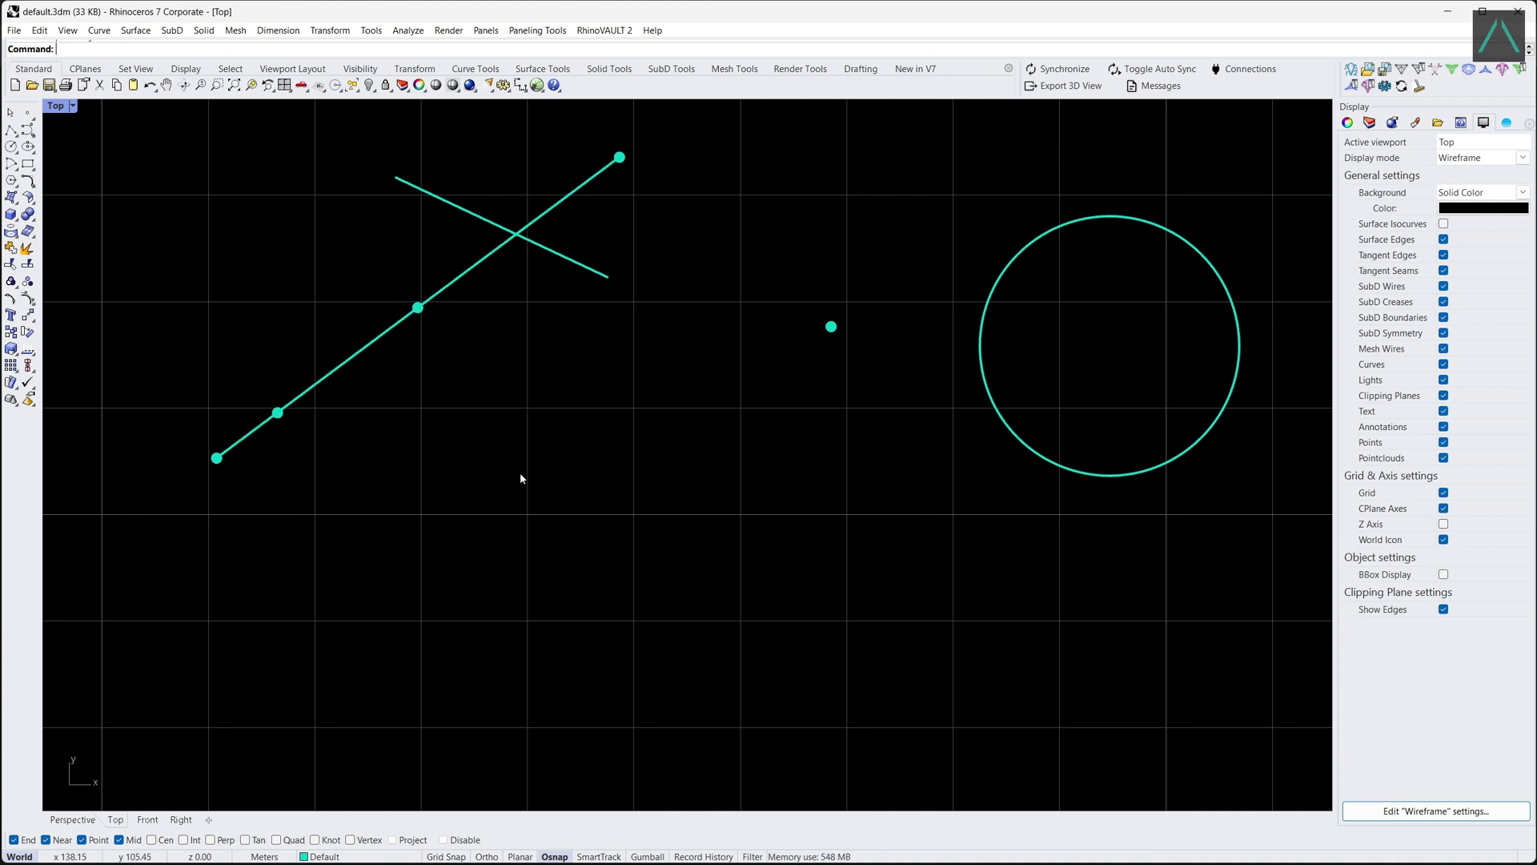
- Enable Cen snap, undo a stray edge point, and place a point at the circle's centre
left_click(152, 839)
left_click(27, 112)
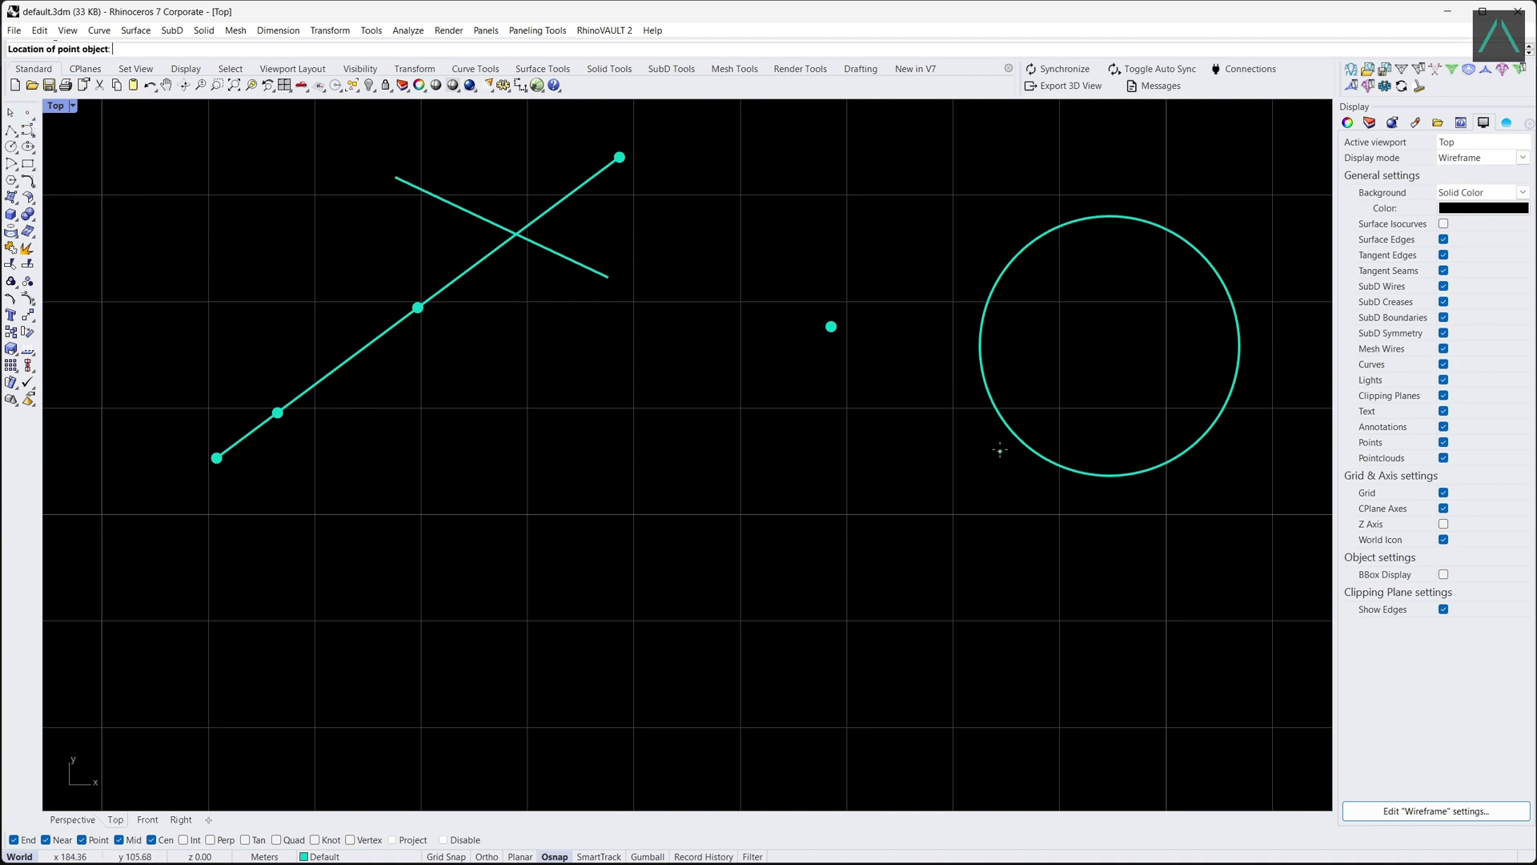
left_click(992, 399)
key("ctrl+z")
key("Return")
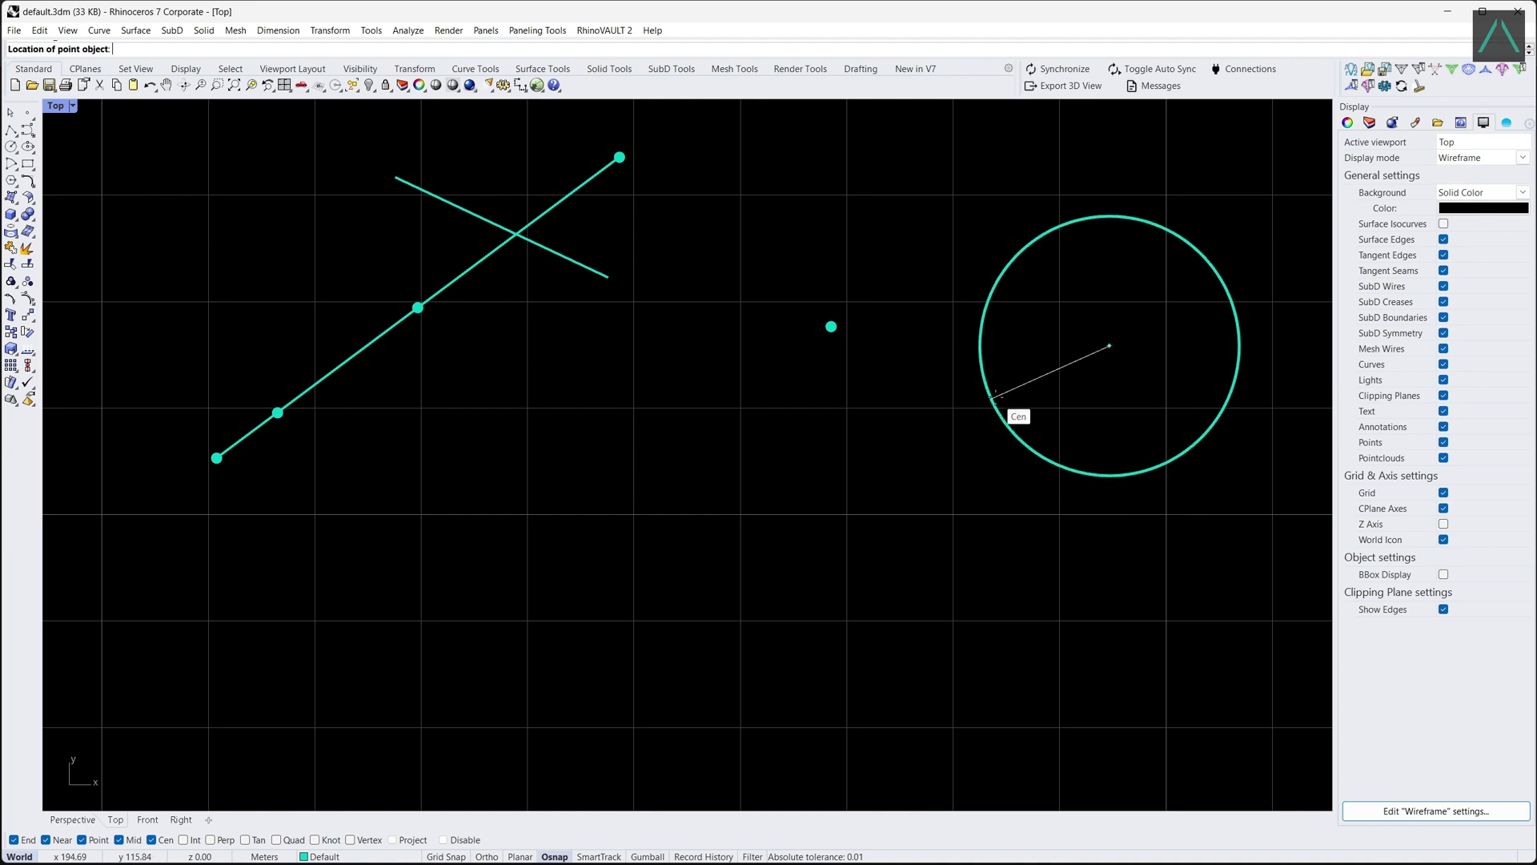
left_click(1011, 414)
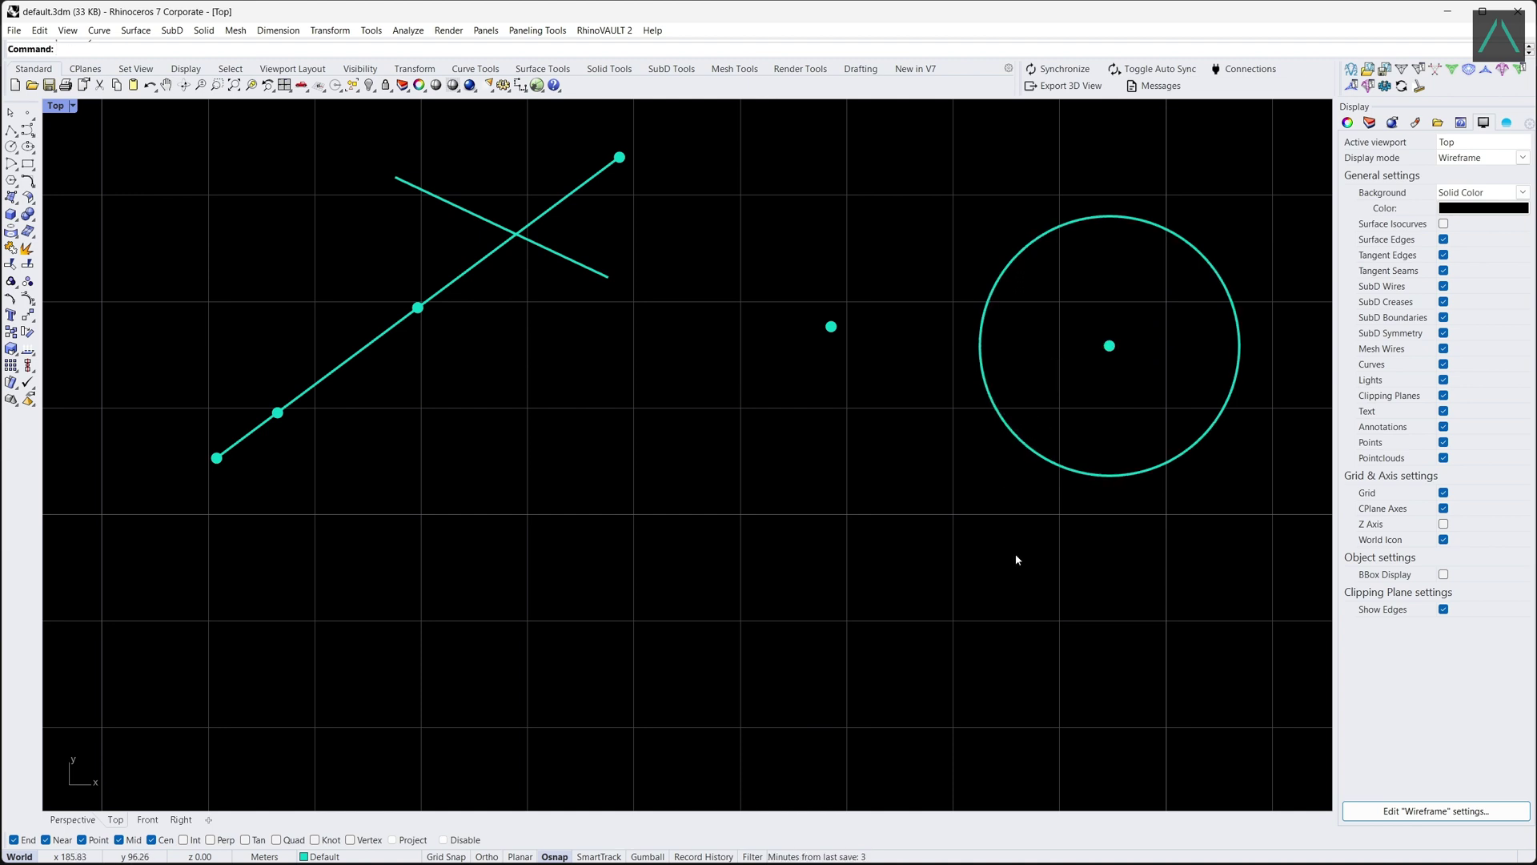
- Enable Int snap and place a point where the two lines cross
left_click(187, 840)
left_click(28, 113)
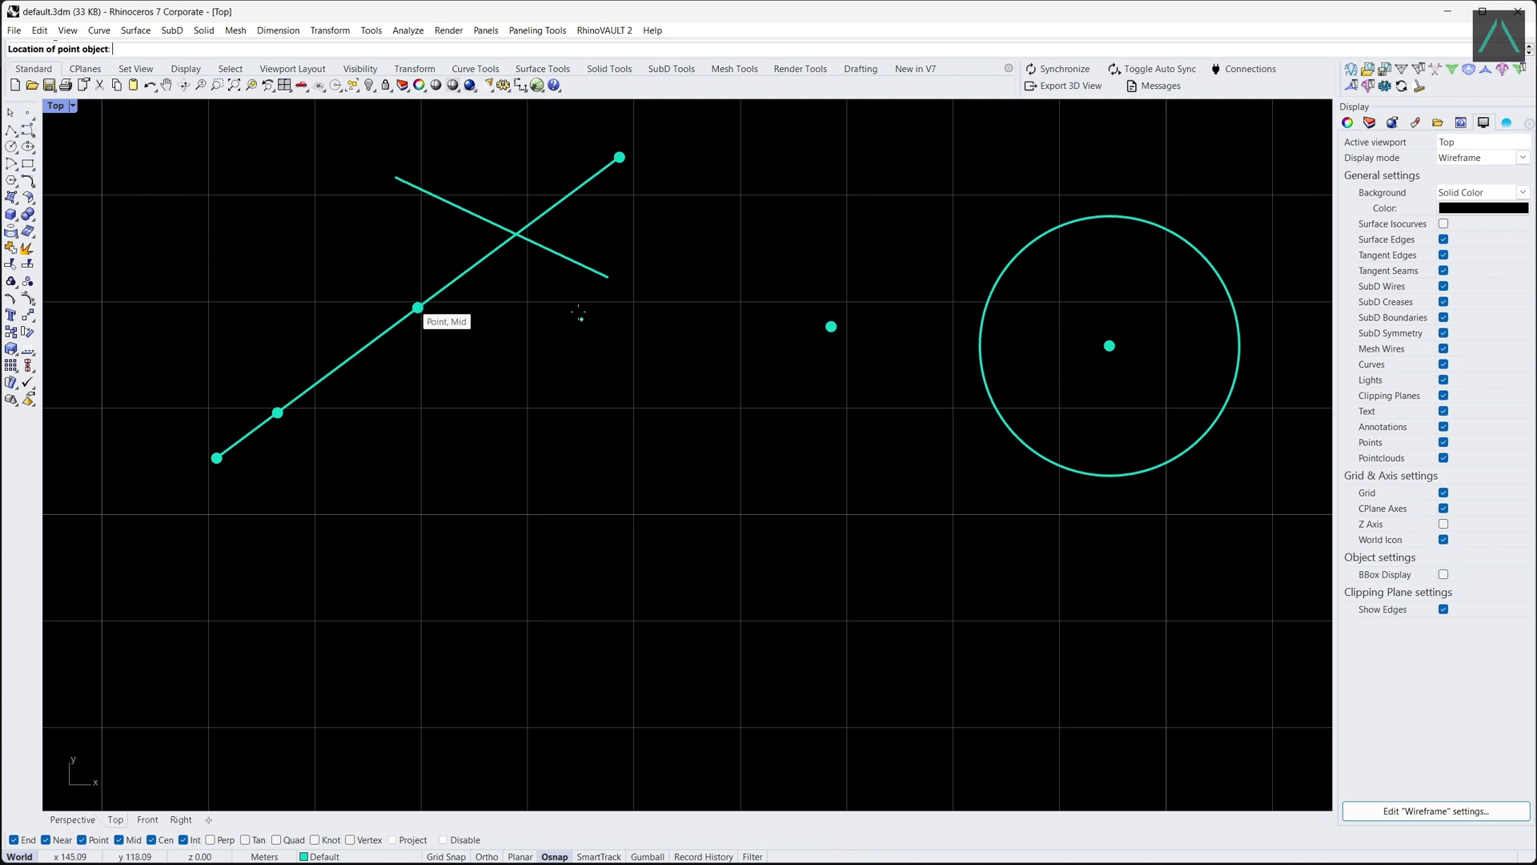
left_click(522, 256)
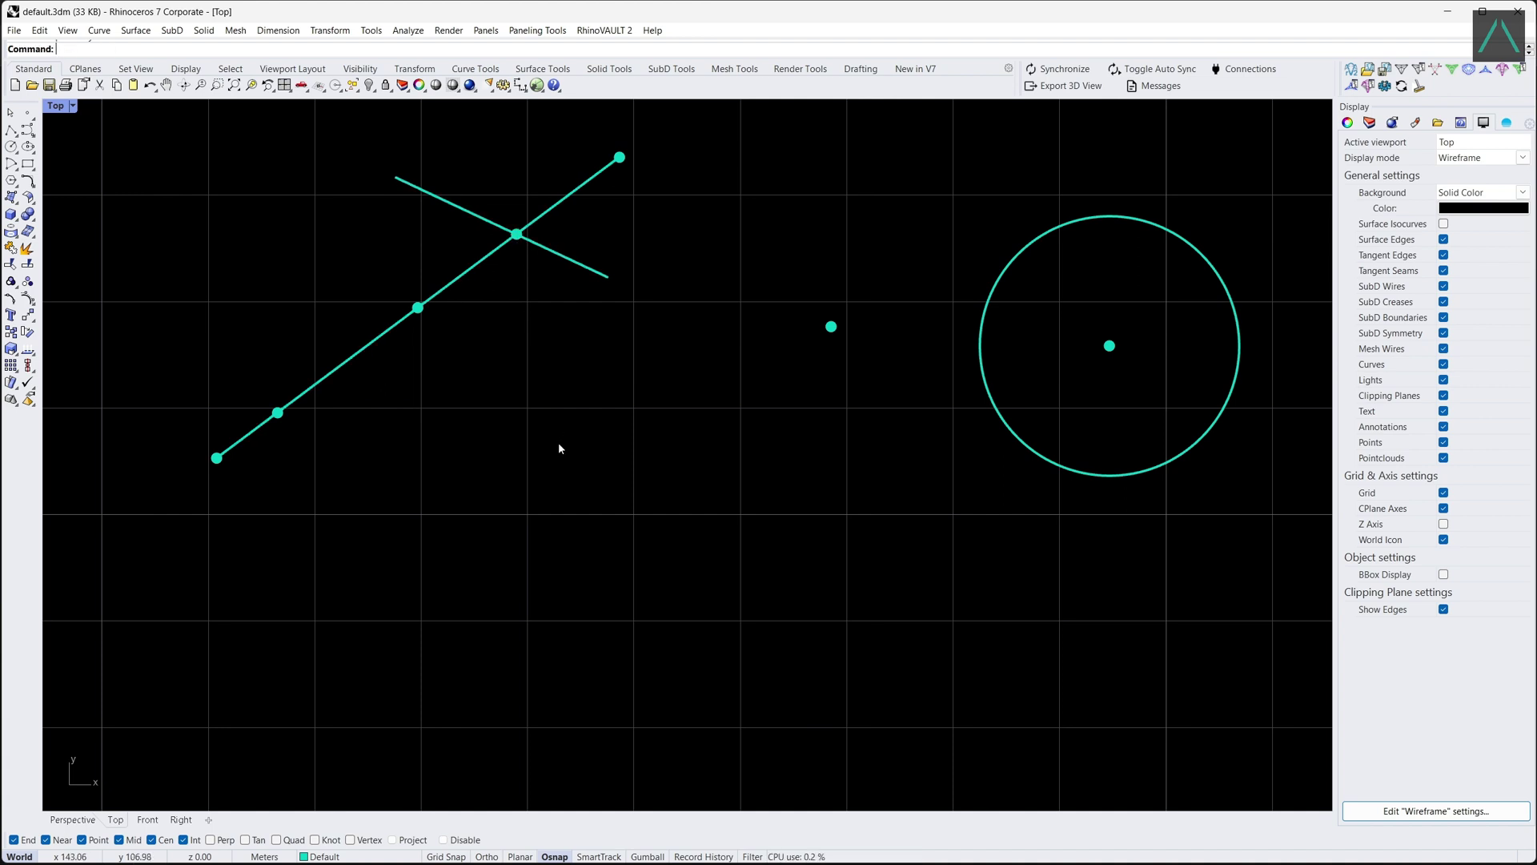
- Enable Perp snap and draw three lines ending perpendicular to existing lines below the diagonal
left_click(210, 840)
left_click(11, 130)
left_click(372, 507)
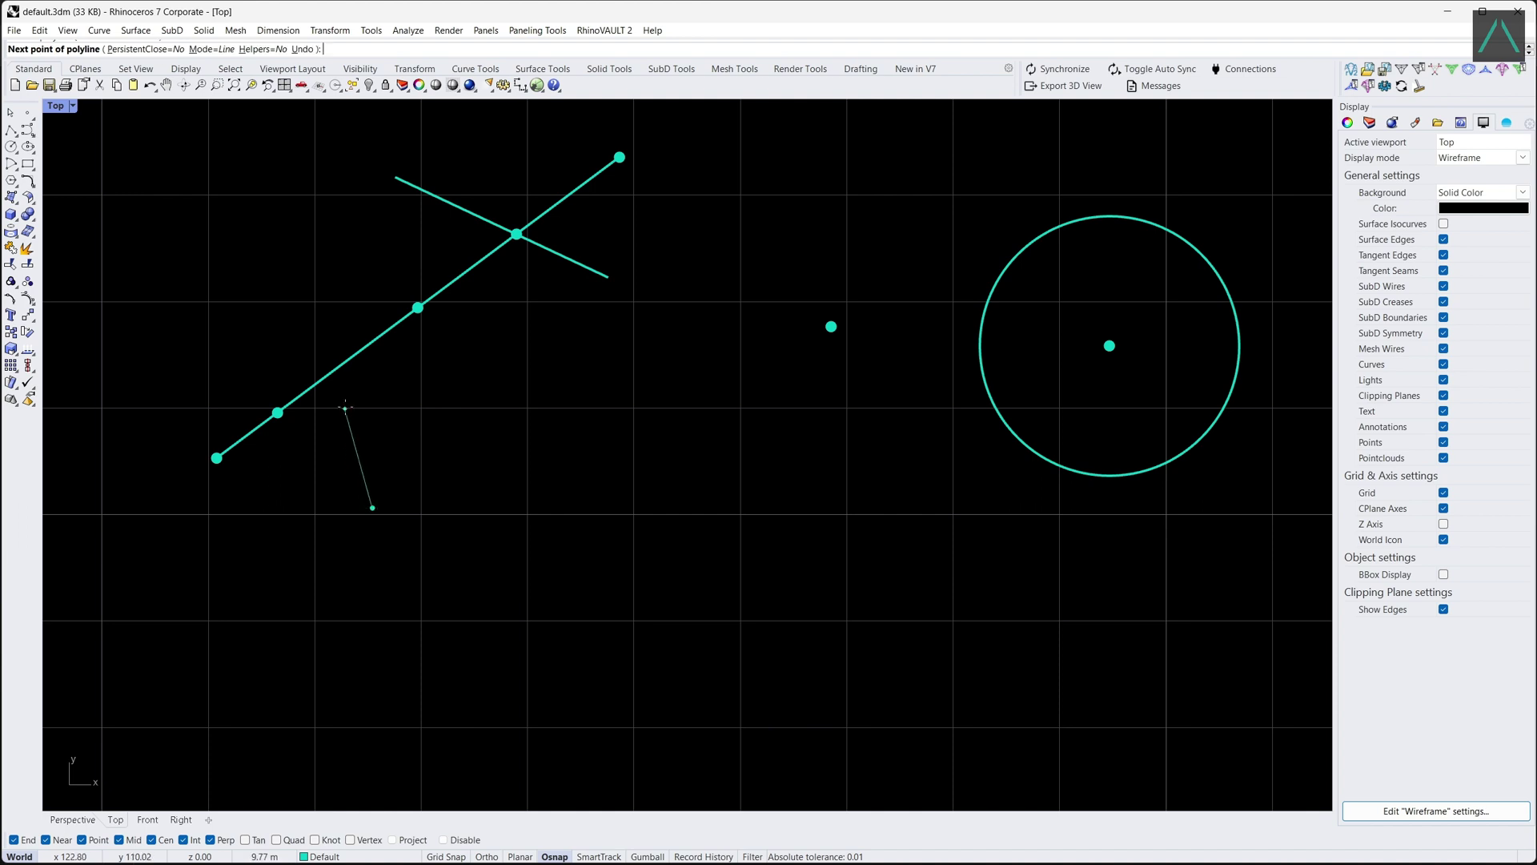
left_click(297, 397)
key("Return")
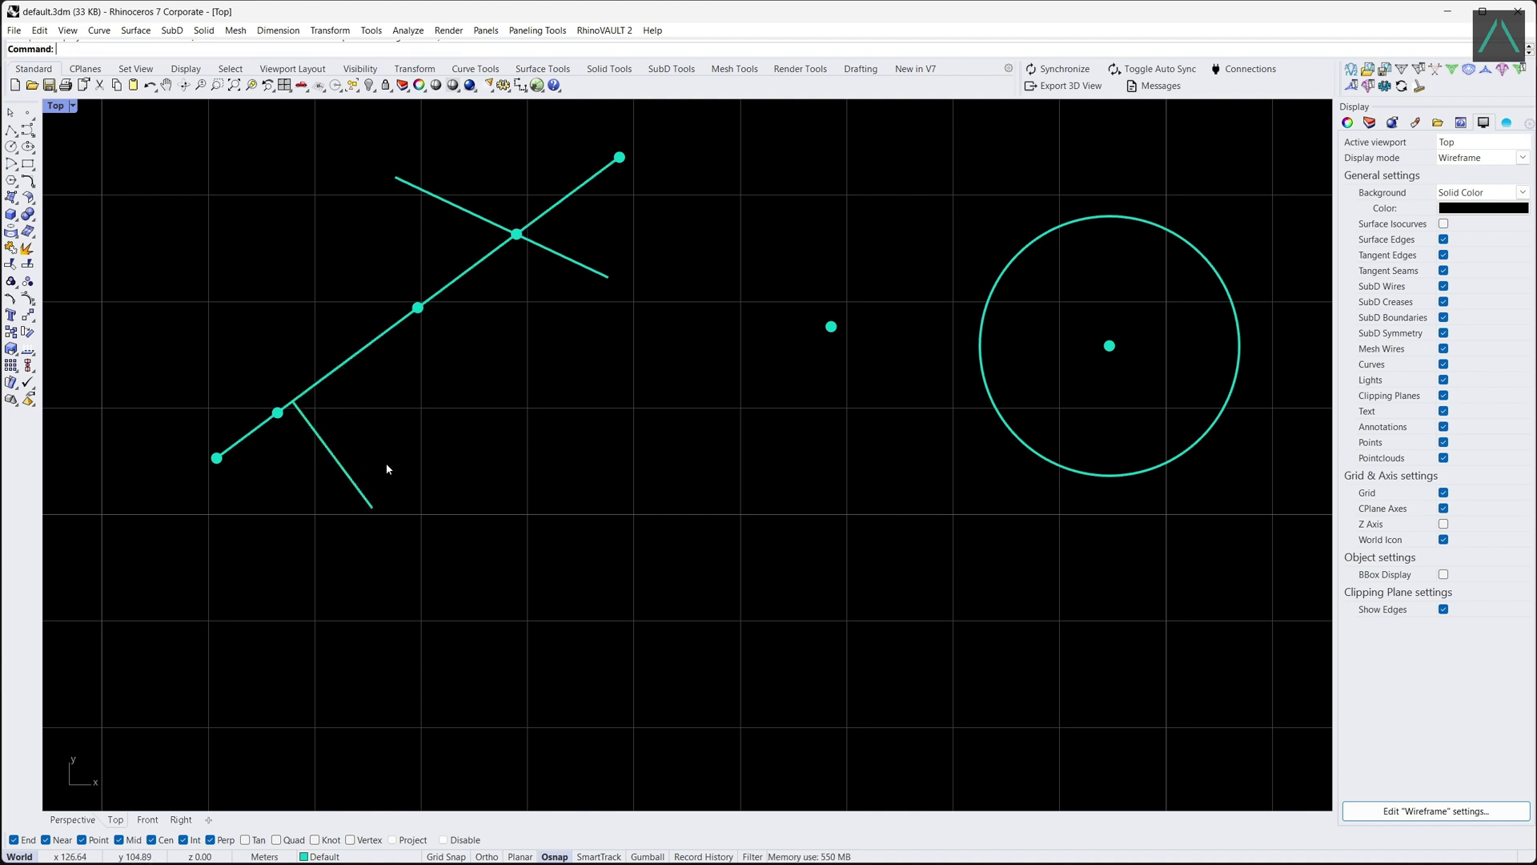
key("Return")
left_click(132, 597)
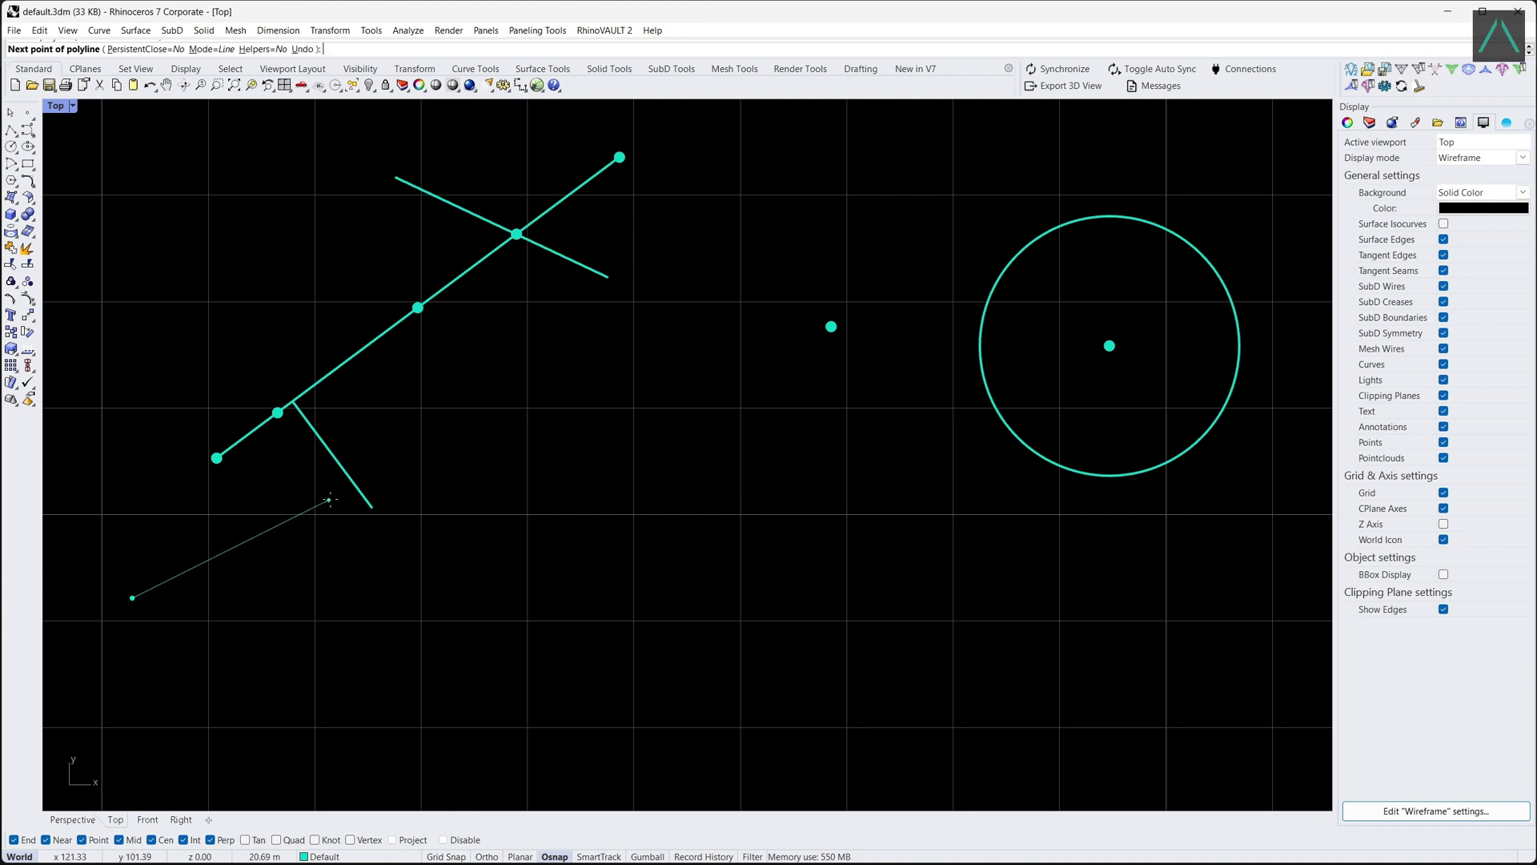
left_click(329, 452)
key("Return")
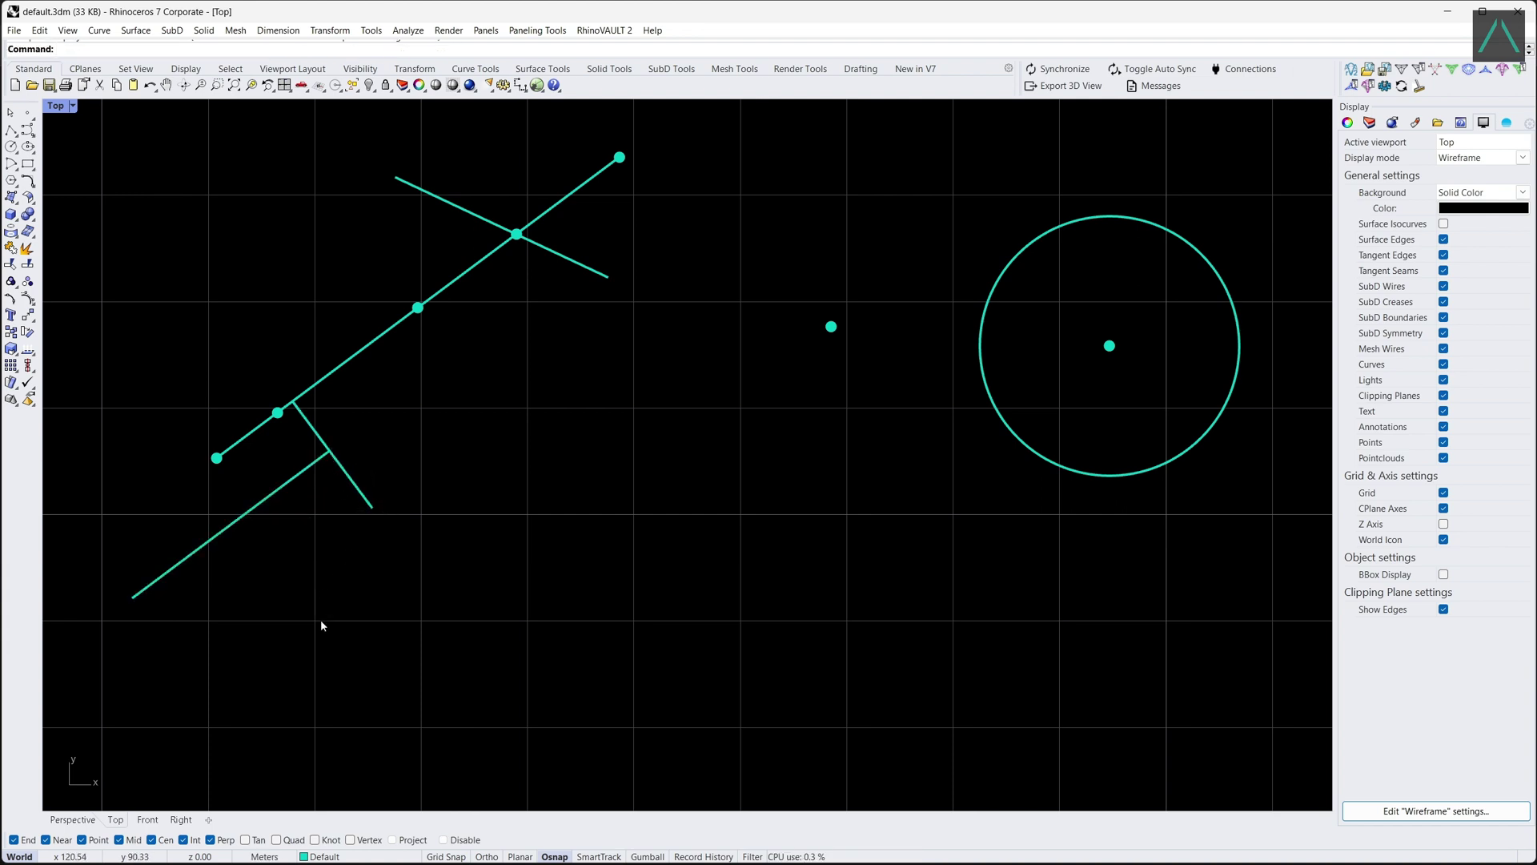
key("Return")
left_click(378, 644)
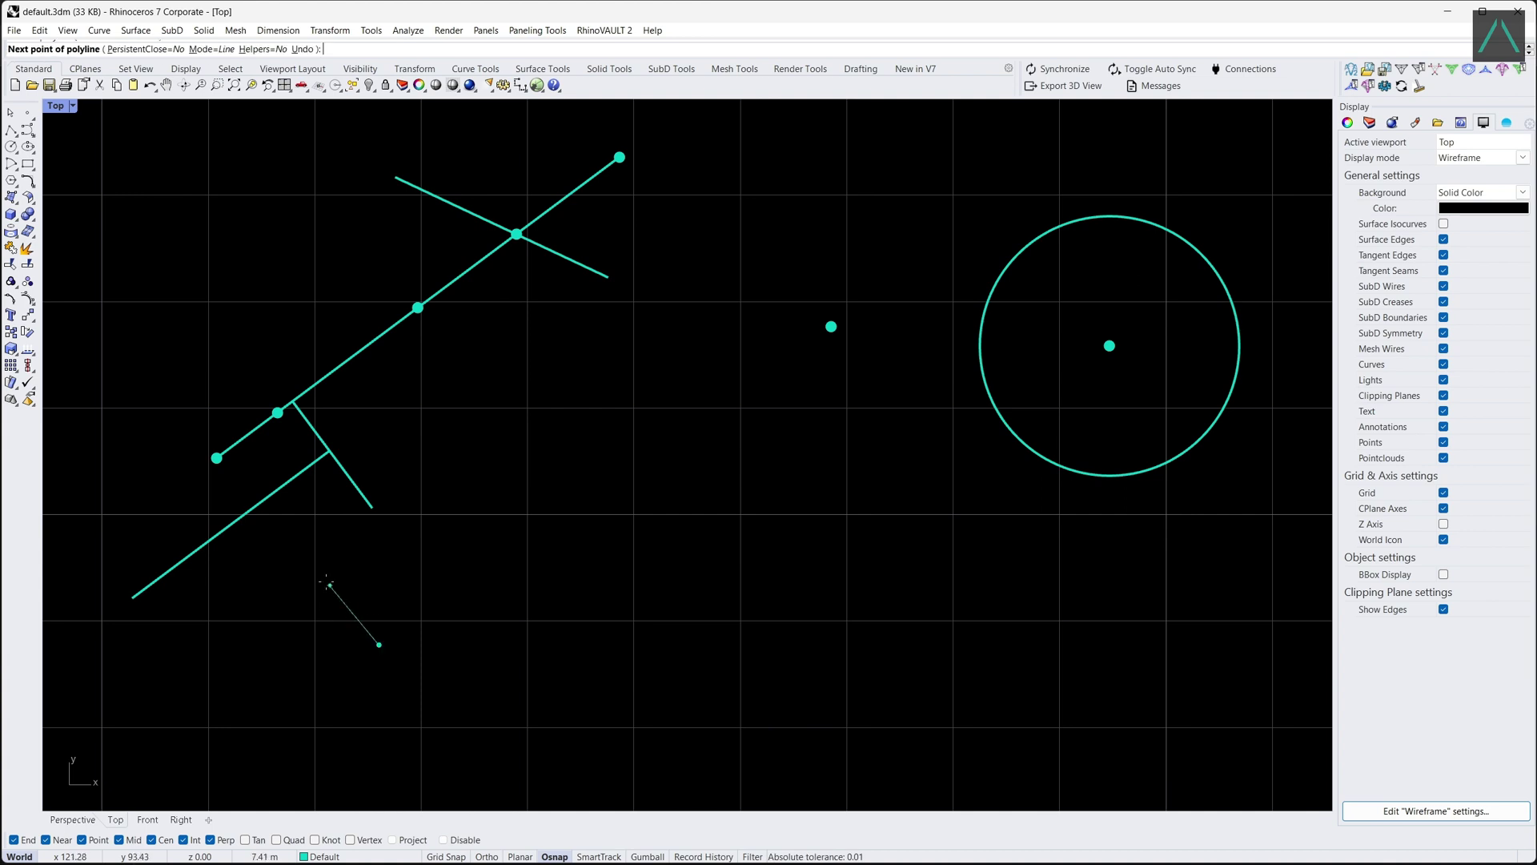
left_click(269, 498)
key("Return")
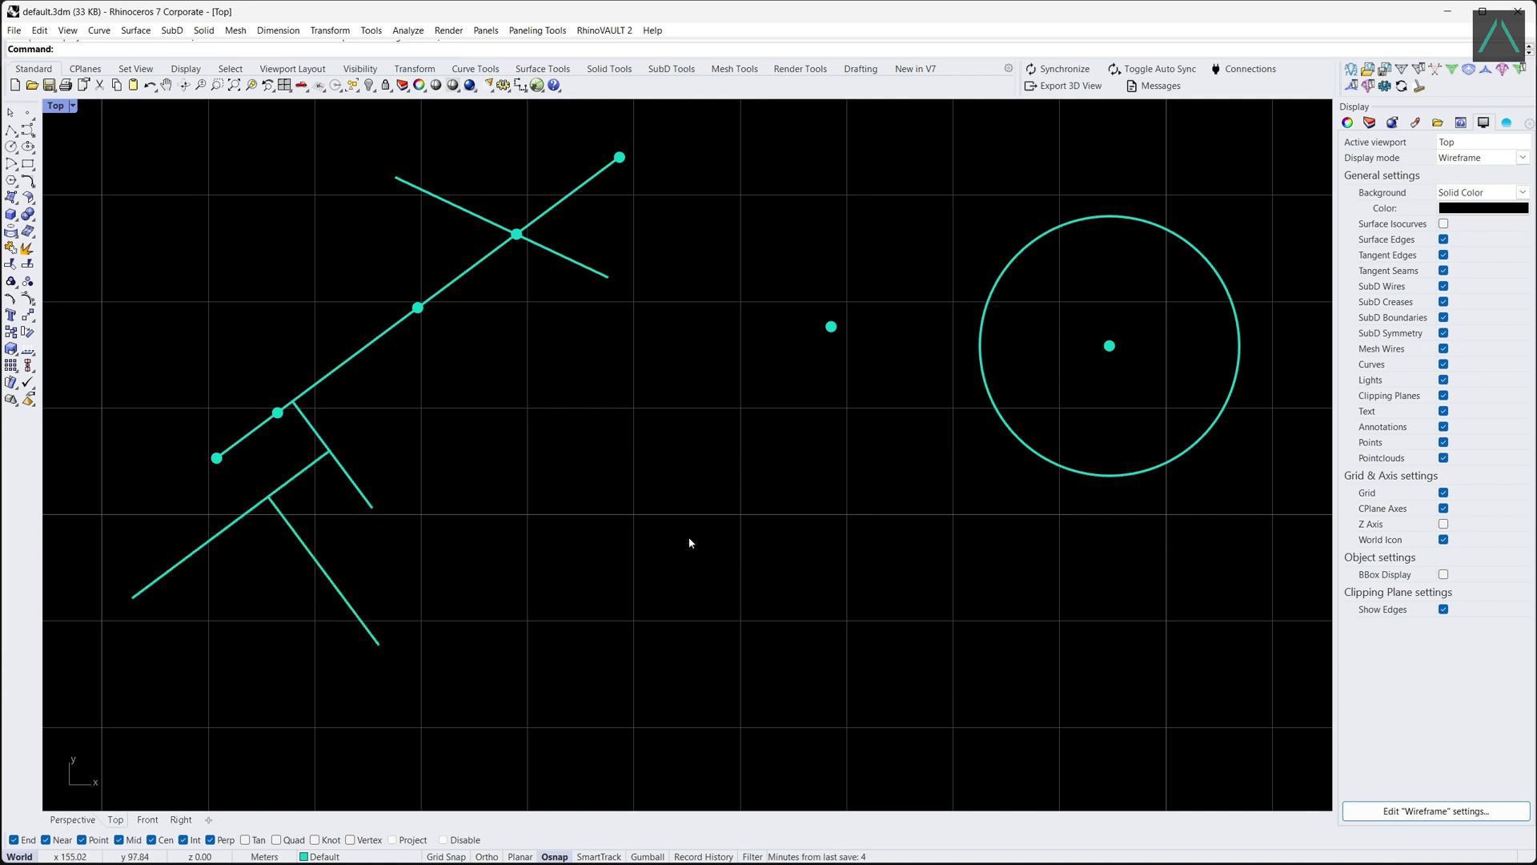
- Maximize the Perspective view, orbit and zoom in, and window-select all objects
double_click(61, 110)
double_click(747, 111)
right_click_drag(751, 134, 602, 513)
scroll(602, 507, "up", 1)
left_click_drag(913, 665, 422, 389)
scroll(608, 458, "up", 3)
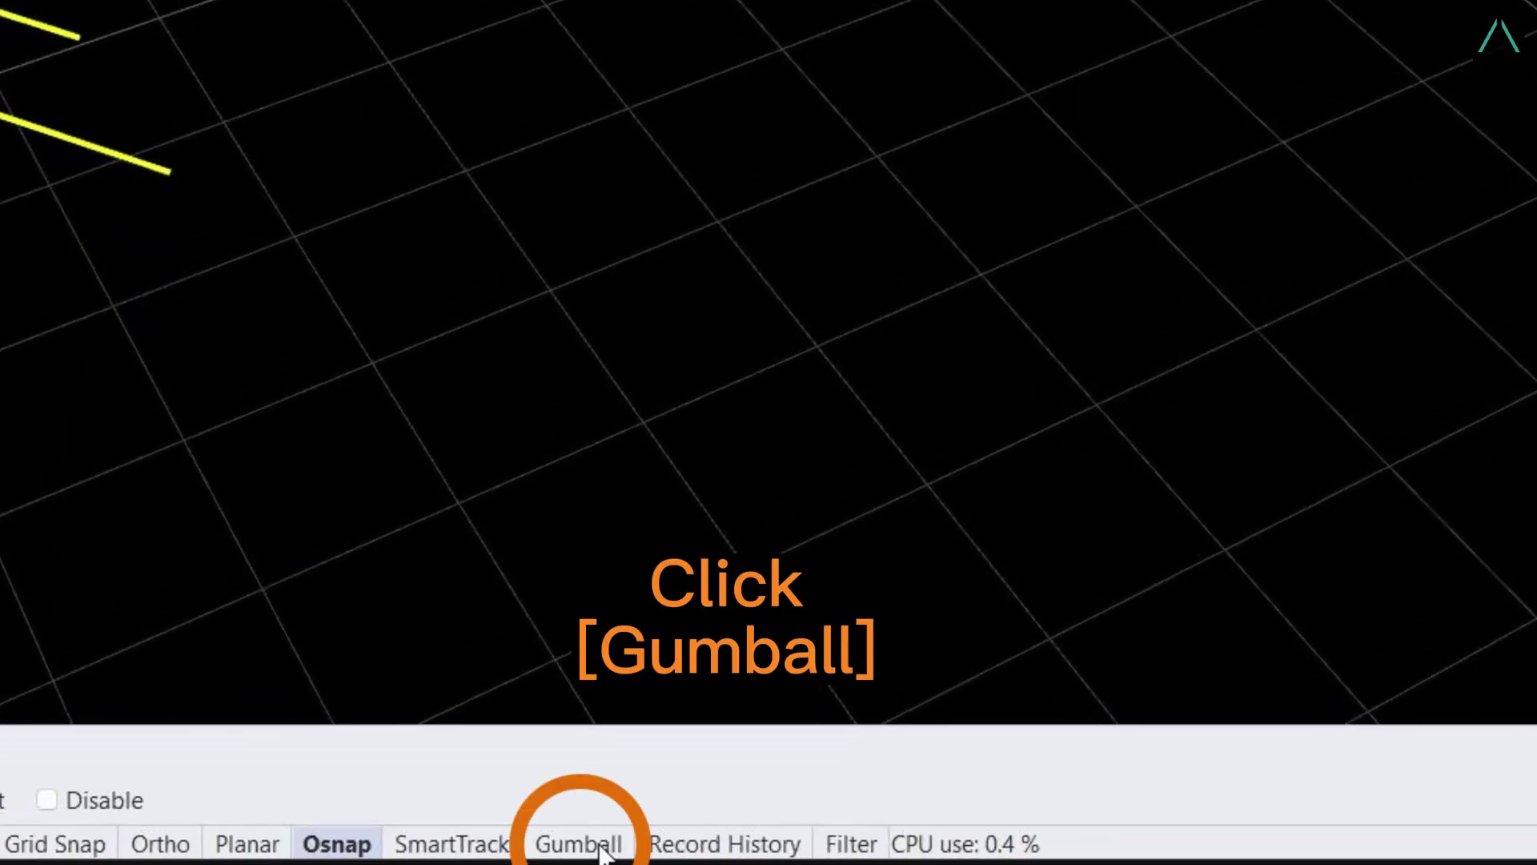
- Turn on Gumball, test Z, X and Y moves and rotations, undo each one, then clear the selection
left_click(599, 847)
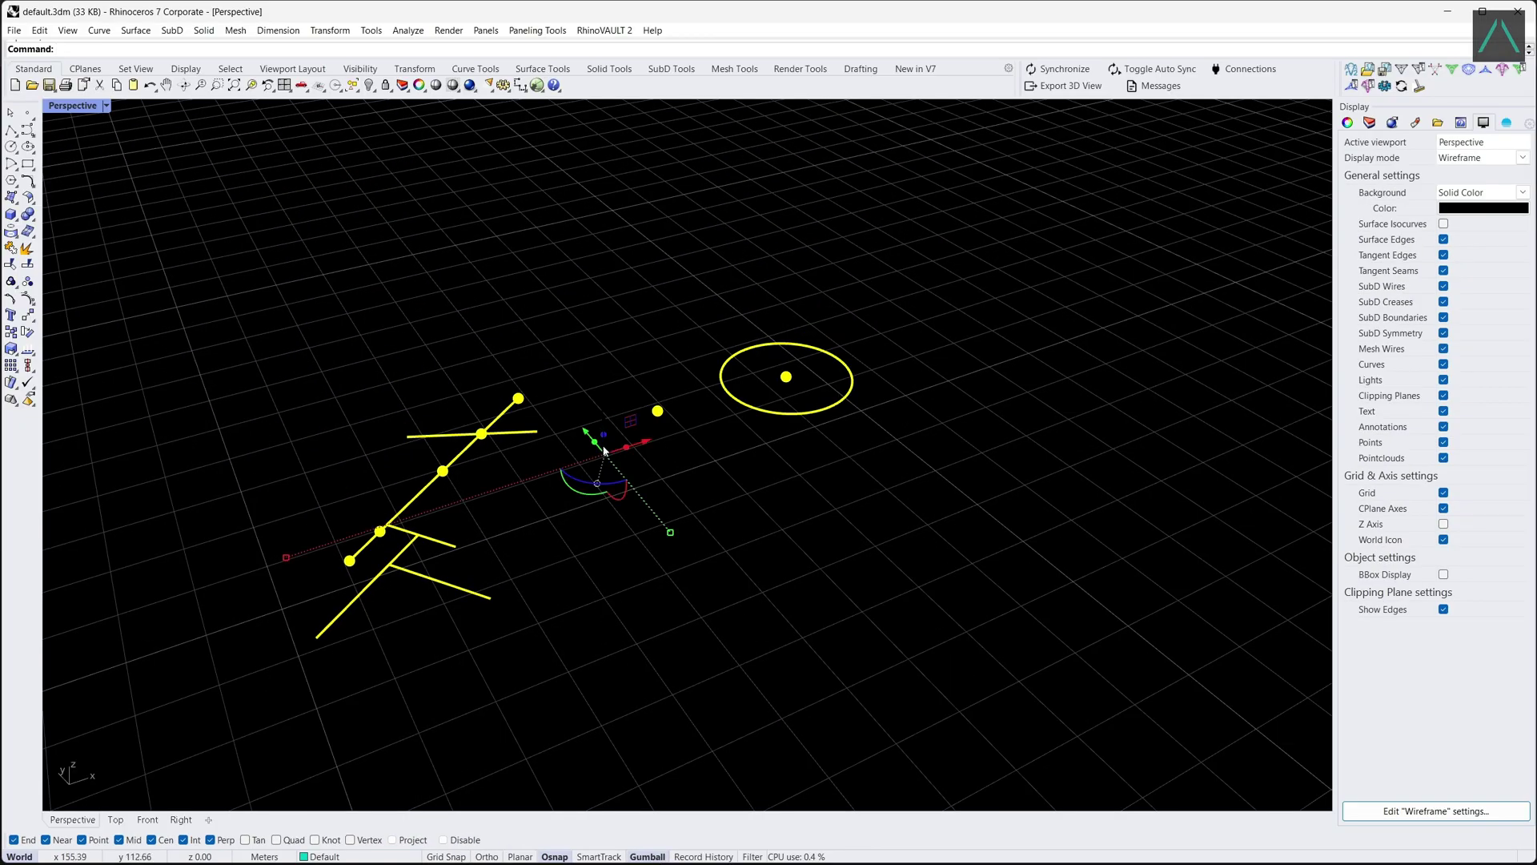
left_click_drag(594, 414, 615, 336)
key("ctrl+z")
left_click_drag(647, 448, 914, 418)
key("ctrl+z")
left_click_drag(594, 454, 423, 310)
key("ctrl+z")
left_click_drag(584, 503, 573, 571)
key("ctrl+z")
key("ctrl+z")
key("ctrl+z")
left_click_drag(684, 544, 763, 602)
key("ctrl+z")
key("Escape")
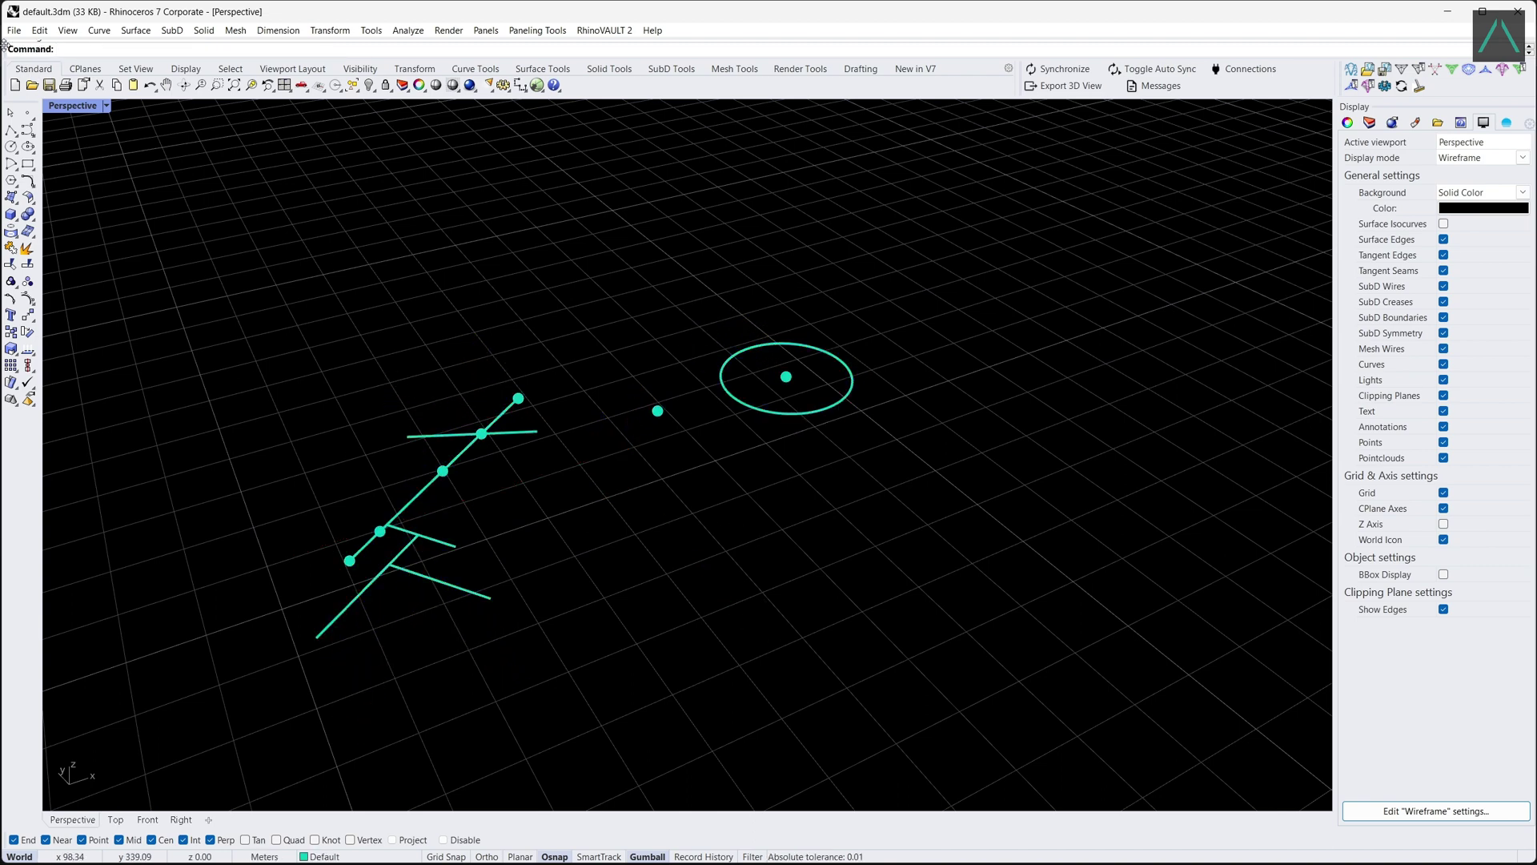
- Use Save As to store the model as class_01 in the Class_01 folder
left_click(14, 30)
left_click(54, 101)
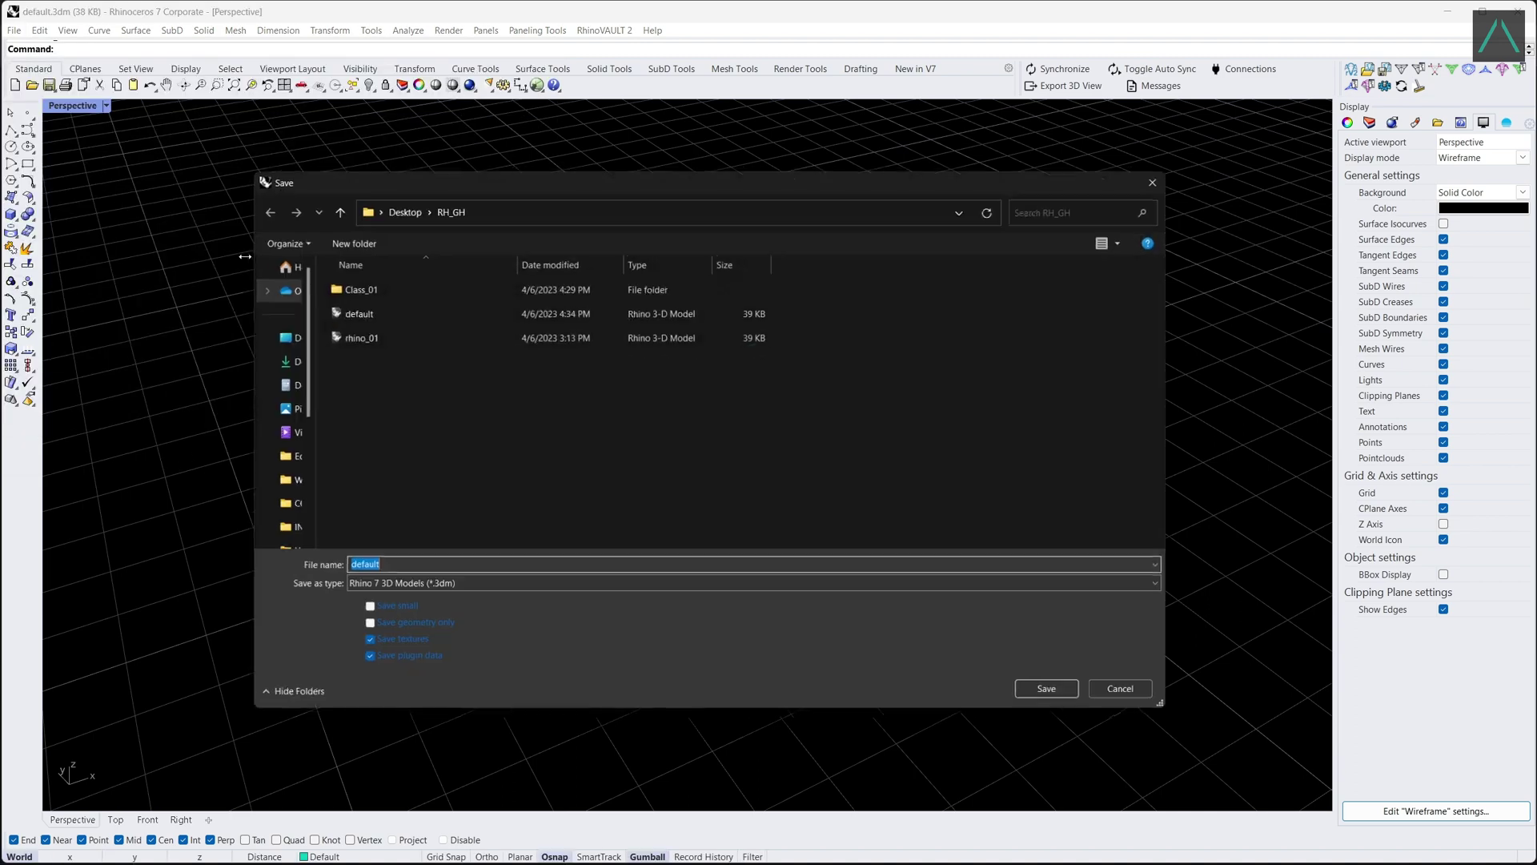
double_click(399, 288)
double_click(453, 565)
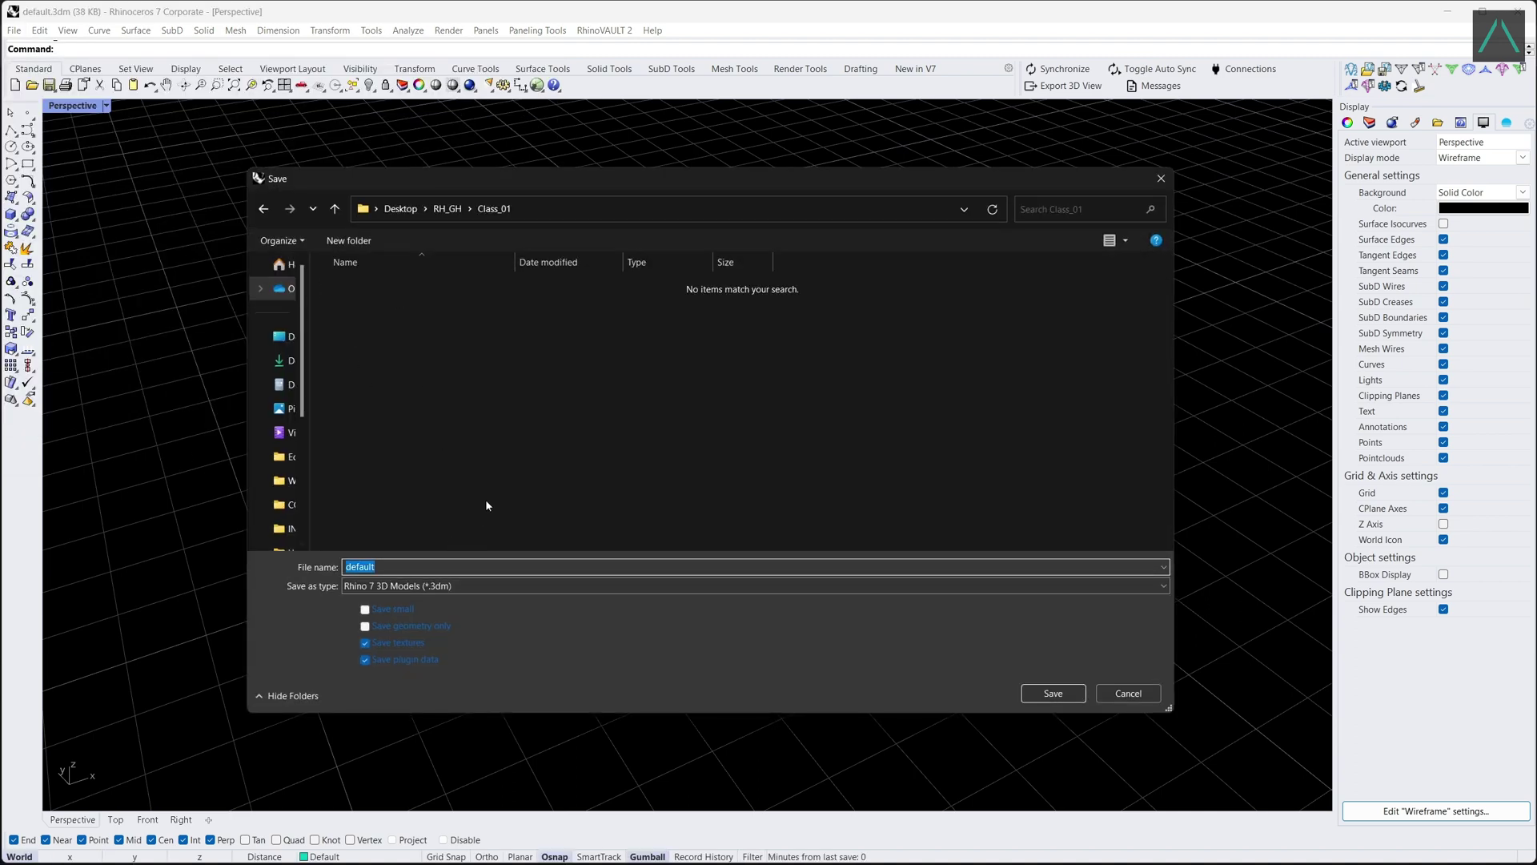
type("class_01")
left_click(1064, 686)
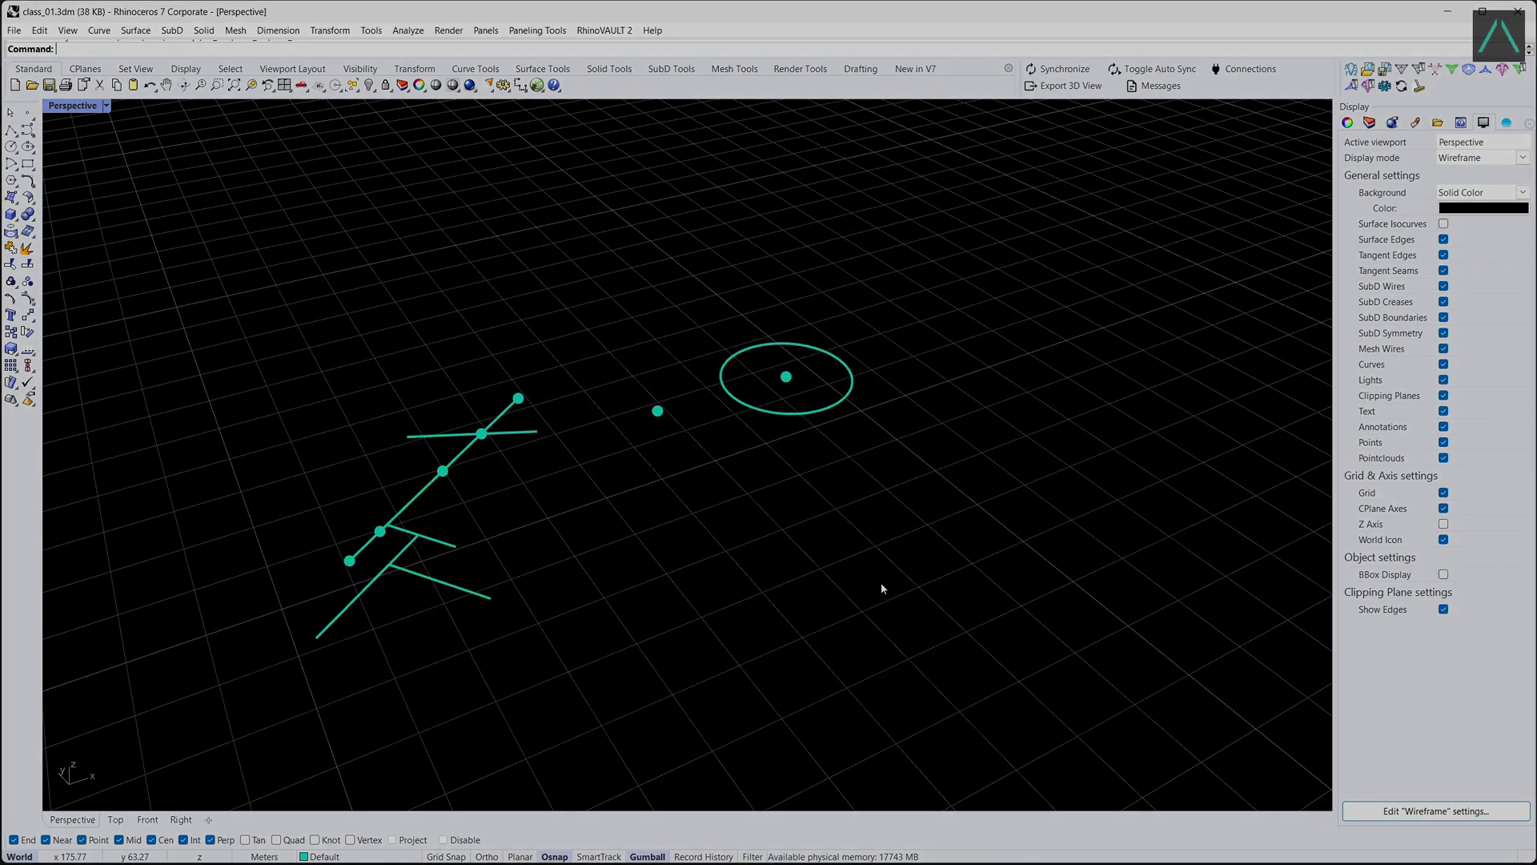